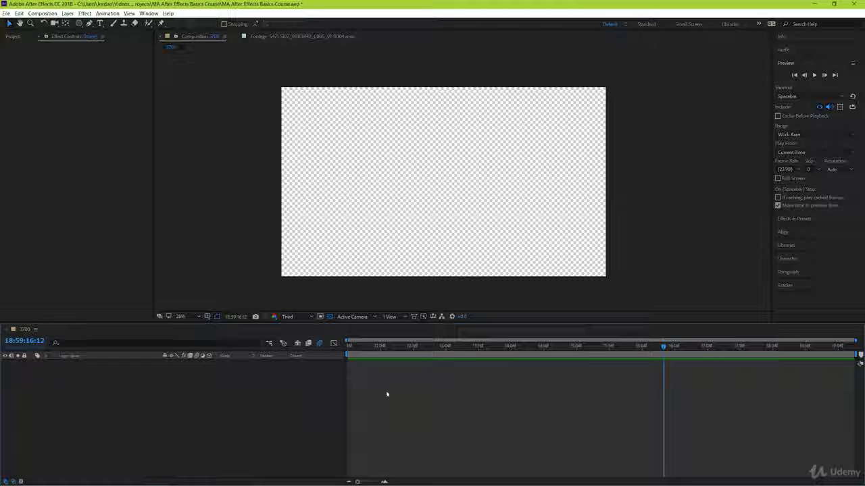
Add a Null Object layer, Null 3, to the 3700 composition from the Layer > New menu
left_click(67, 14)
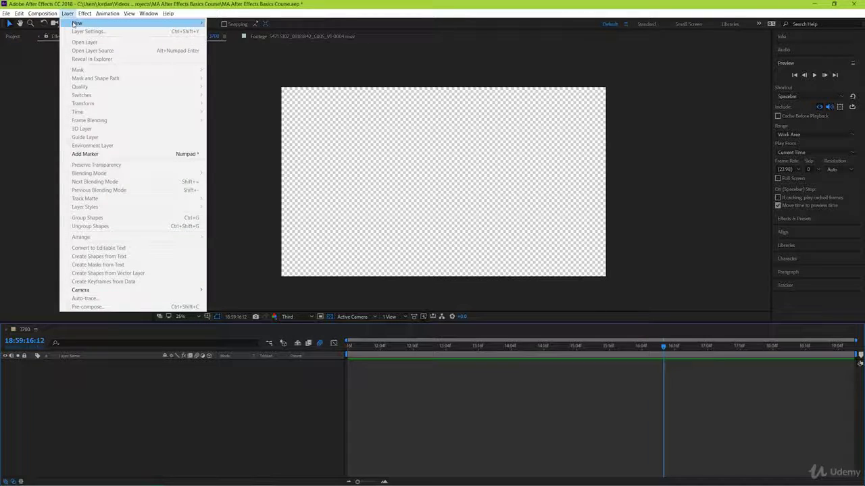
mouse_move(74, 24)
left_click(227, 57)
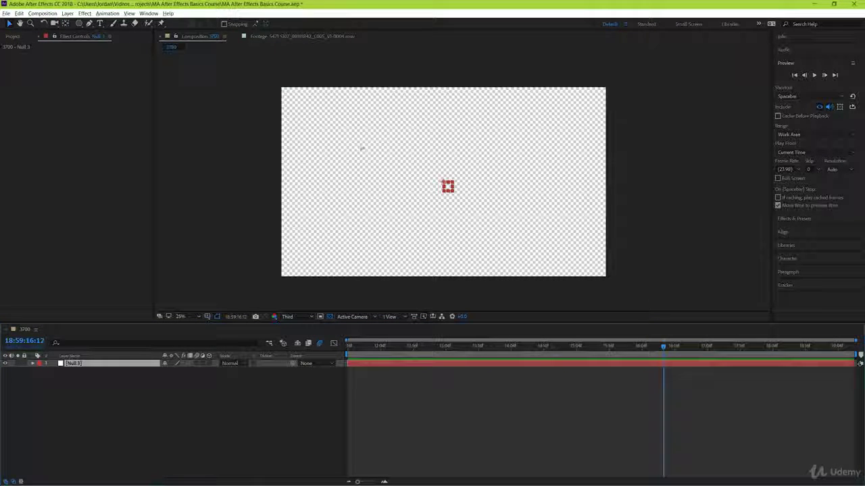
scroll(433, 193, "up", 1)
scroll(429, 195, "up", 2)
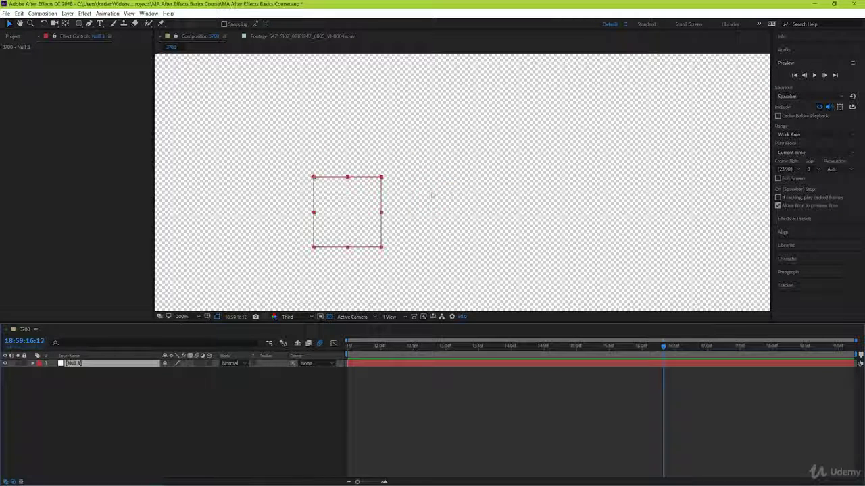
scroll(342, 196, "down", 3)
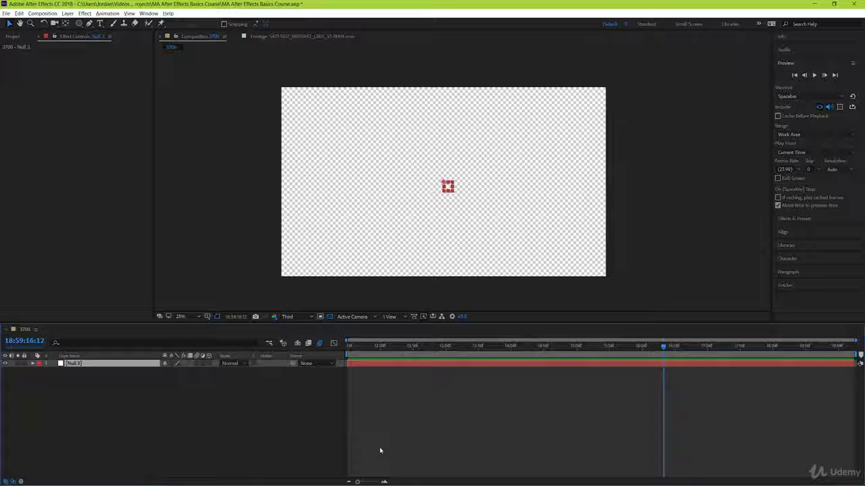
Draw a red triangle with the Polygon tool, creating Shape Layer 1
left_click(403, 412)
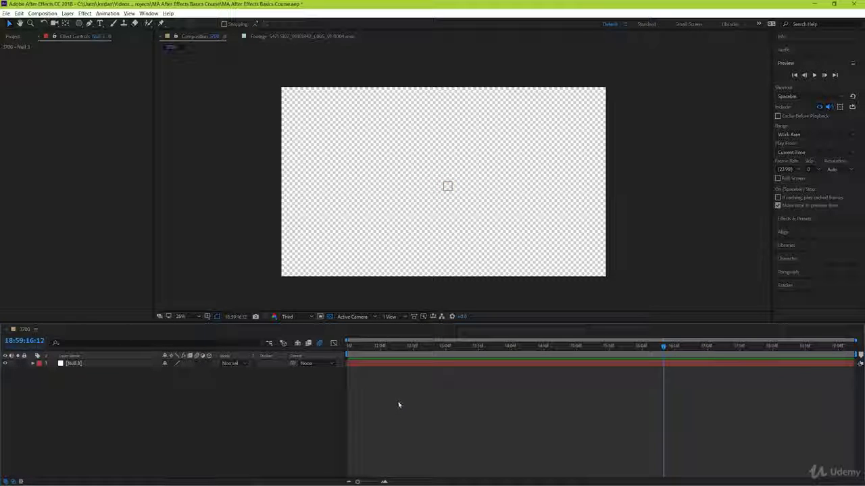
left_click_drag(352, 154, 380, 180)
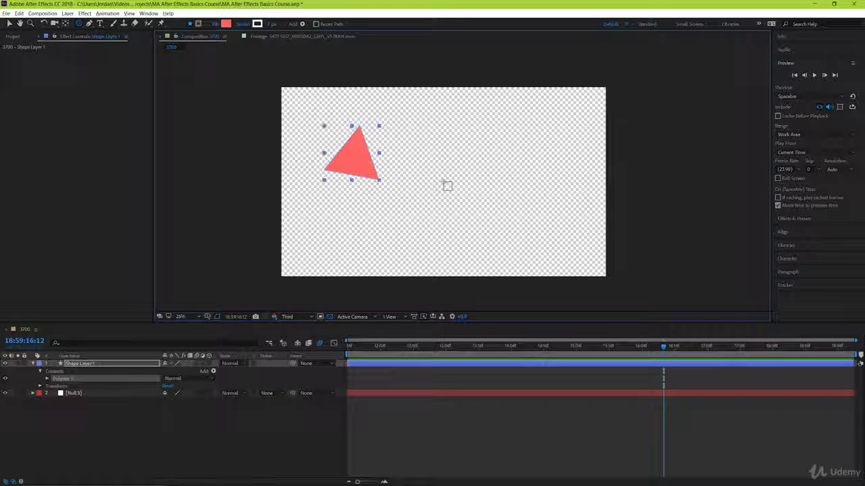
left_click(89, 395)
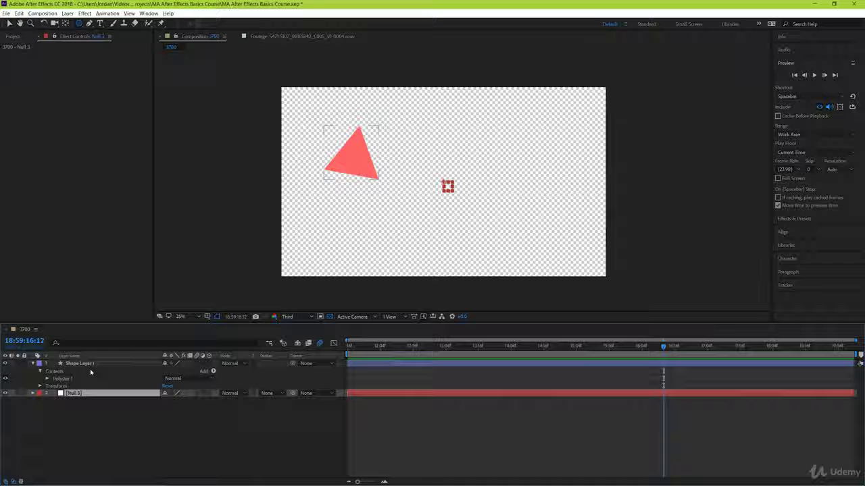
left_click(94, 365)
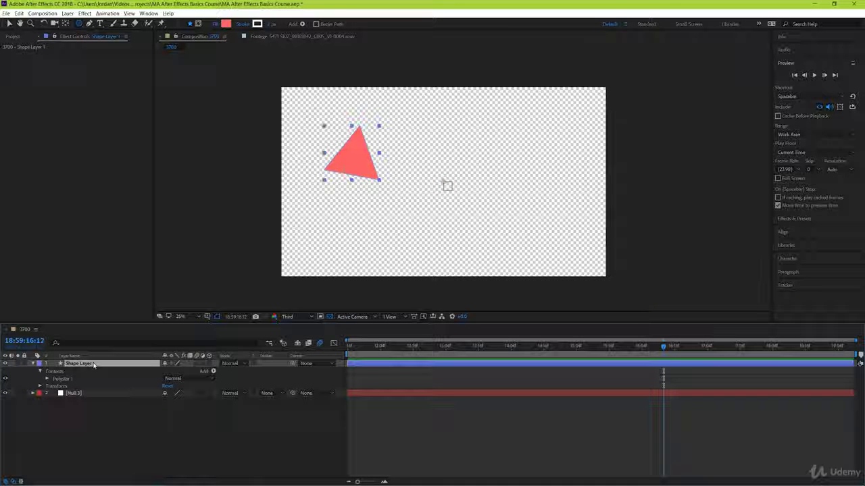
Move the triangle up and left of the null with the Selection tool, undoing a stray move
left_click(391, 424)
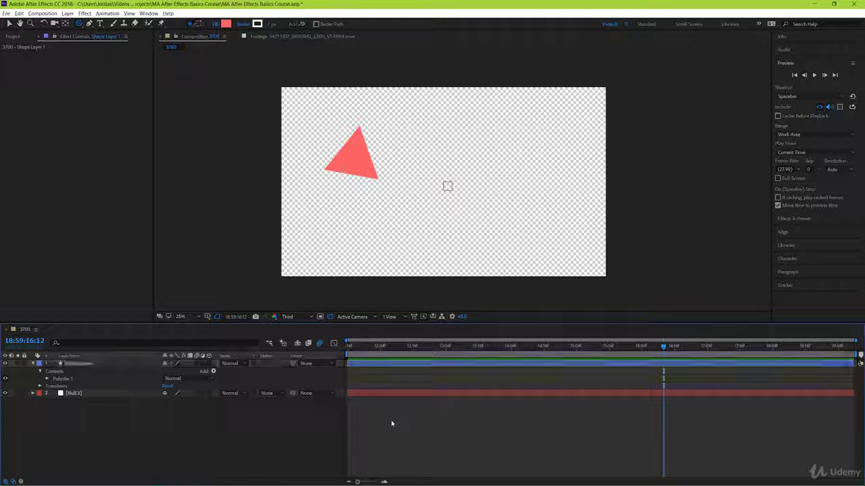
key("v")
left_click(396, 366)
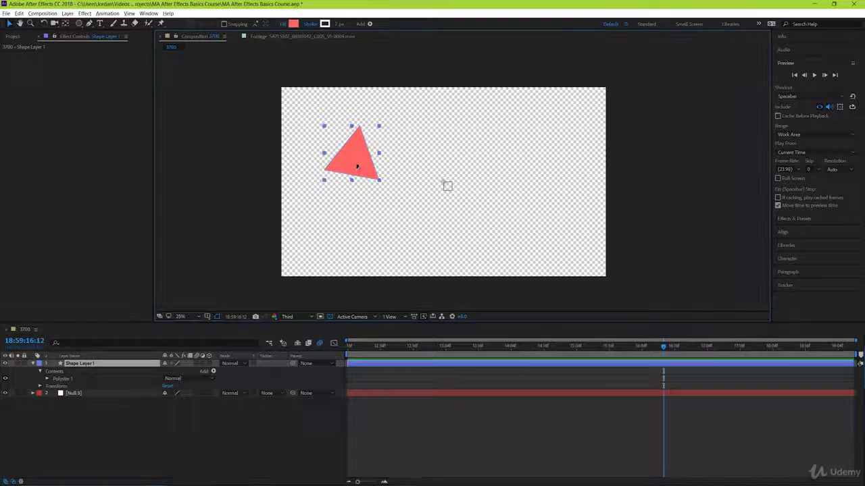
mouse_move(355, 166)
left_mouse_down()
mouse_move(399, 161)
mouse_move(396, 153)
mouse_move(218, 156)
mouse_move(222, 166)
left_mouse_up()
left_click(417, 401)
key("ctrl+z")
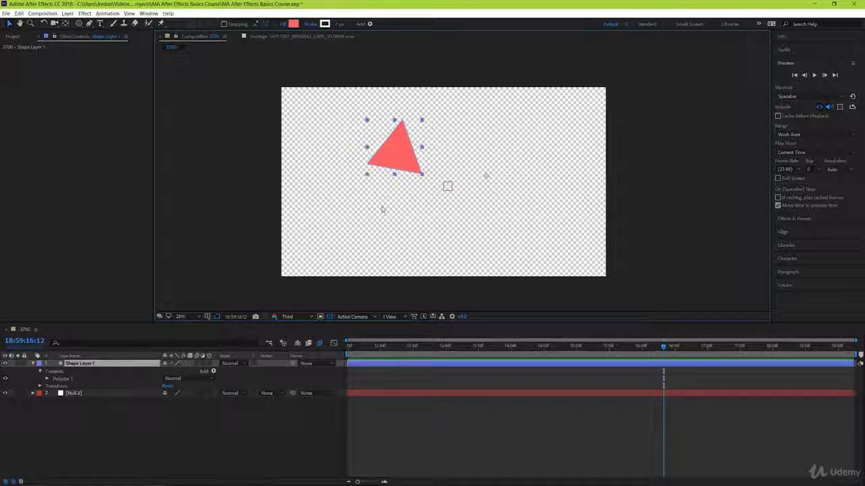
left_click(67, 393)
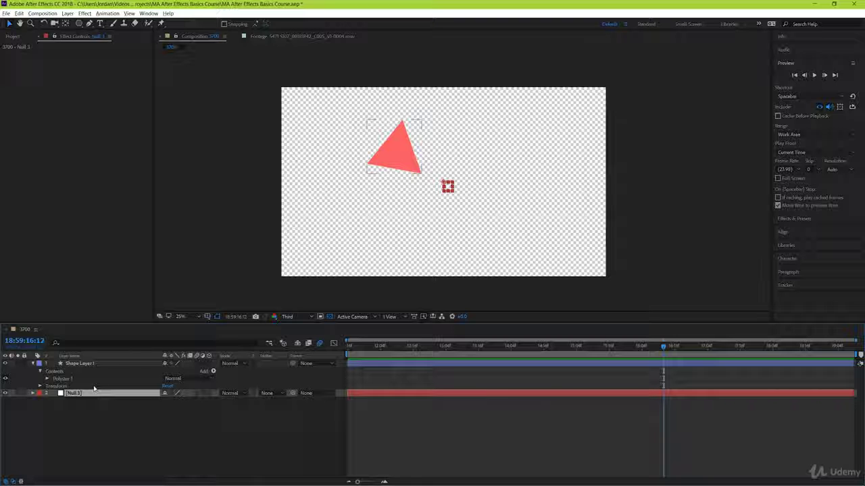
left_click(130, 436)
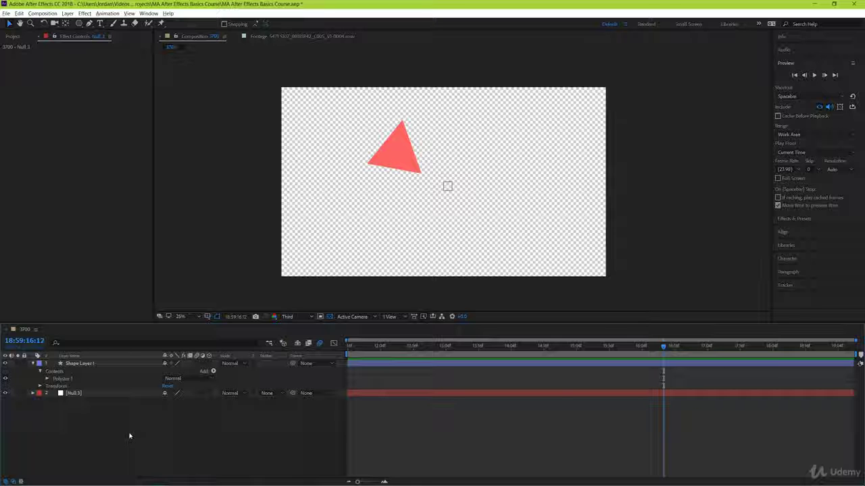
Pick-whip Shape Layer 1's Parent onto the Null 3 layer
left_click(82, 364)
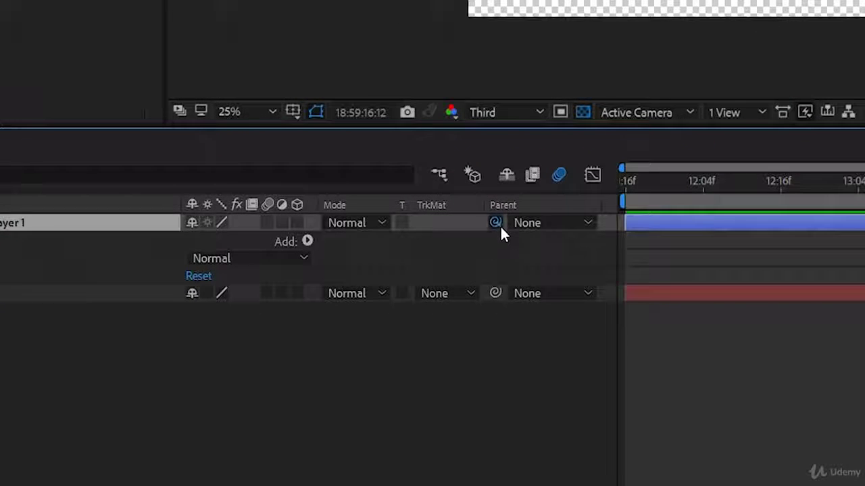
left_click_drag(500, 225, 104, 311)
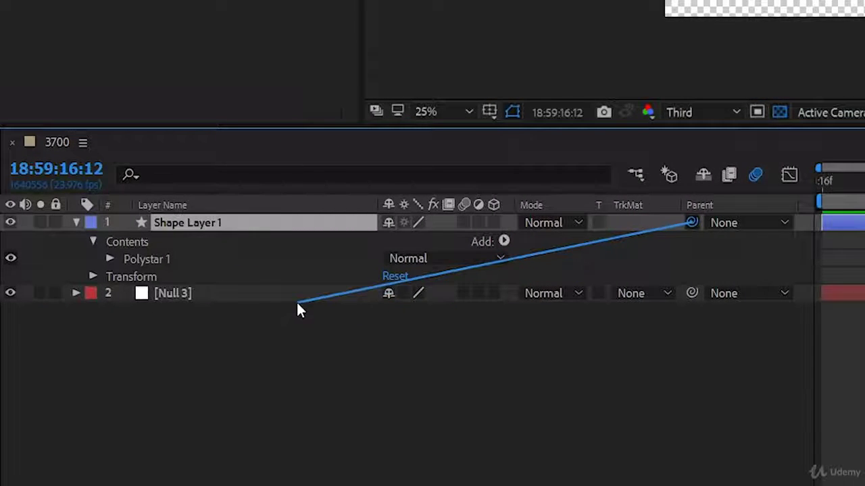
left_click_drag(298, 303, 304, 293)
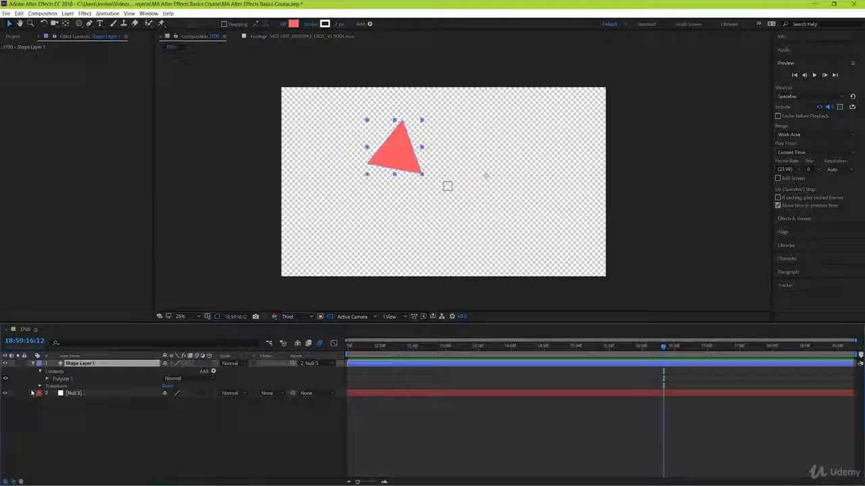
Keyframe Null 3's Position off the left edge and at 12:11 in frame, with Easy Ease
left_click(32, 394)
left_click(40, 401)
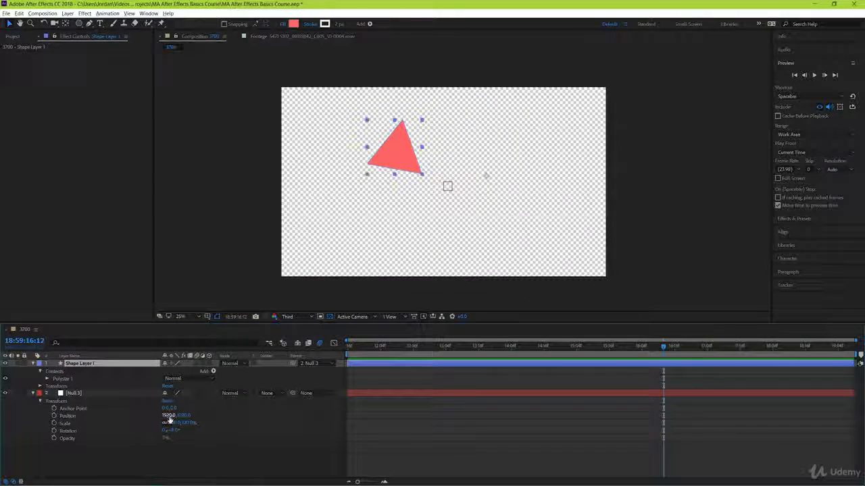
left_click_drag(169, 418, 198, 414)
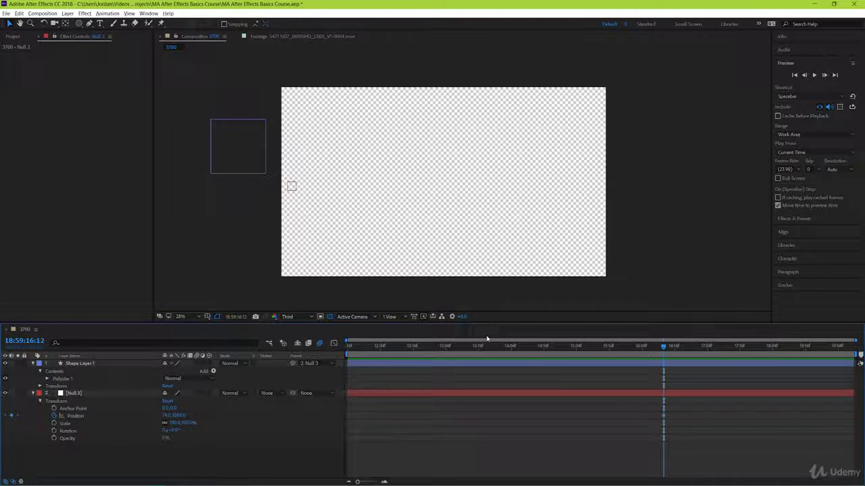
left_click(54, 416)
left_click(398, 345)
left_click_drag(291, 186, 488, 186)
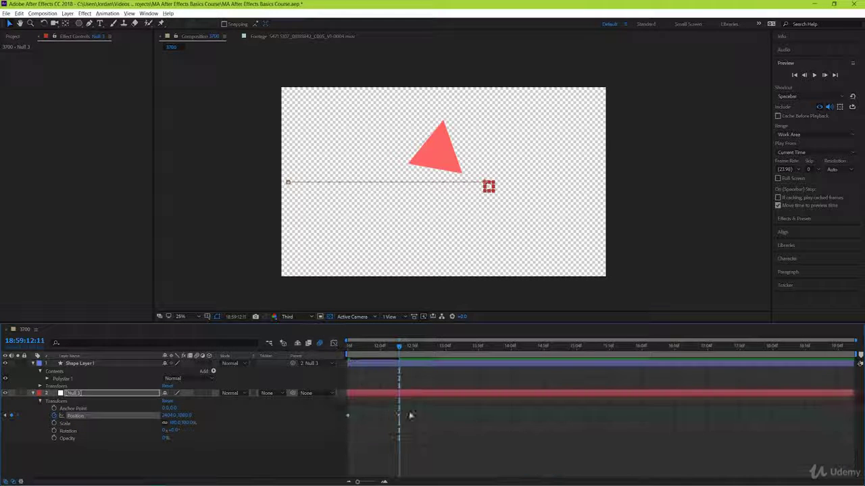
right_click(348, 416)
left_click(459, 437)
Sharpen the Position speed curve into an early spike in the Graph Editor and preview it
left_click(334, 343)
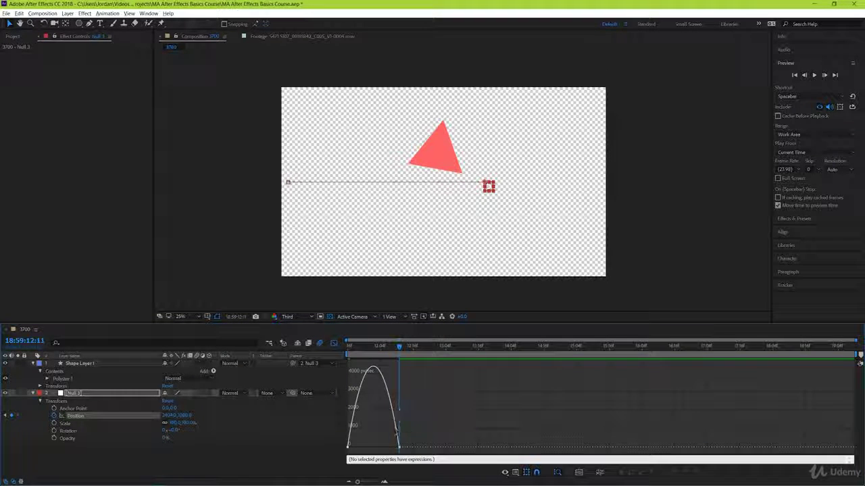
left_click_drag(392, 447, 359, 448)
key("space")
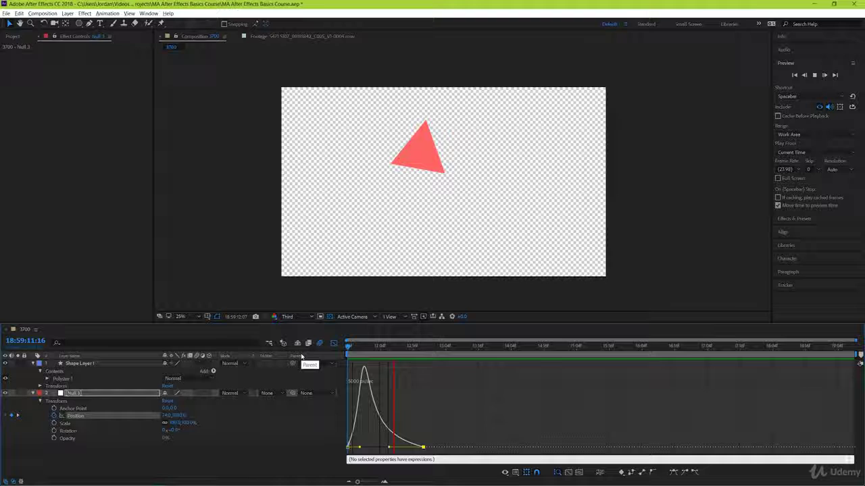
key("space")
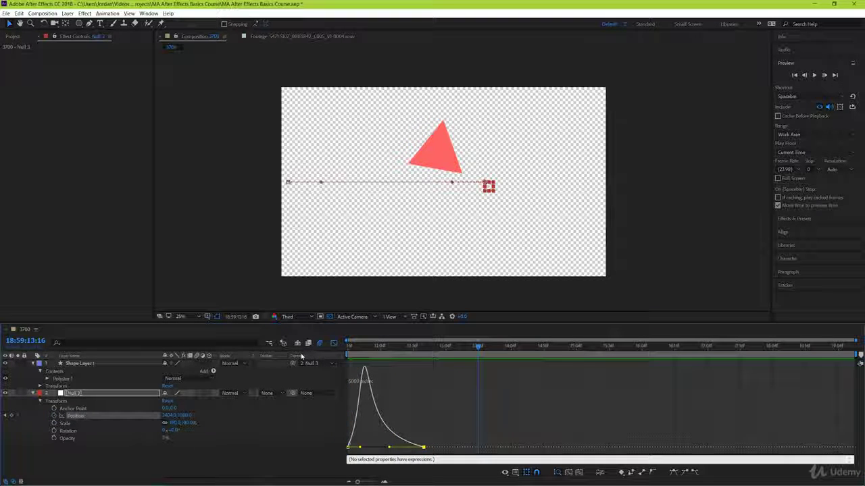
left_click(334, 343)
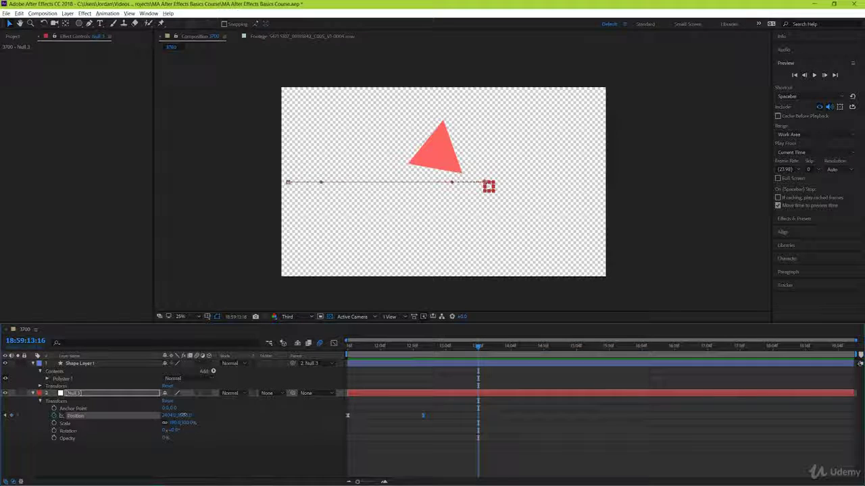
Level Null 3's path by adjusting its position, then shrink and rotate it to swing the triangle
left_click_drag(183, 415, 270, 416)
left_click_drag(423, 416, 229, 434)
left_click_drag(167, 423, 203, 431)
left_click(433, 462)
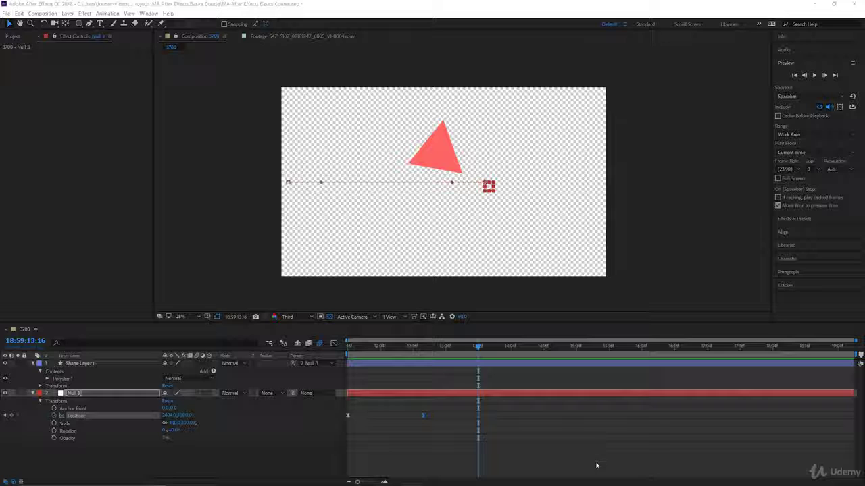
left_click(442, 456)
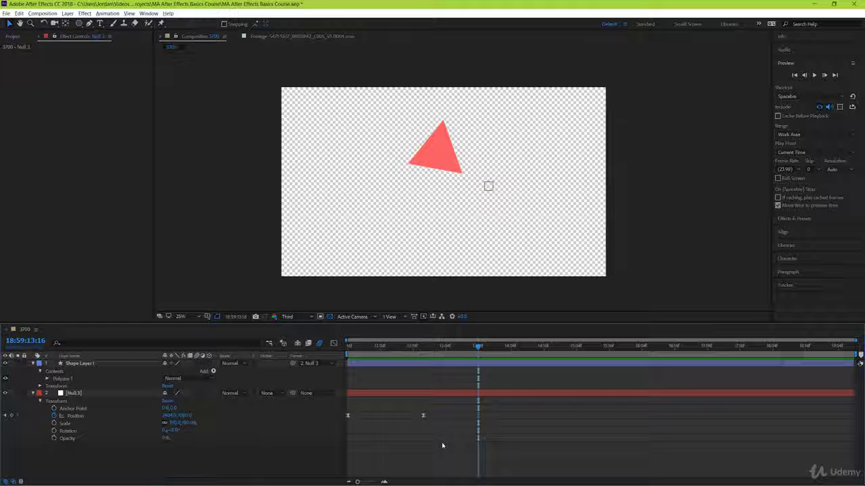
Draw a red square on the right and a red pentagon below the null
left_click(412, 366)
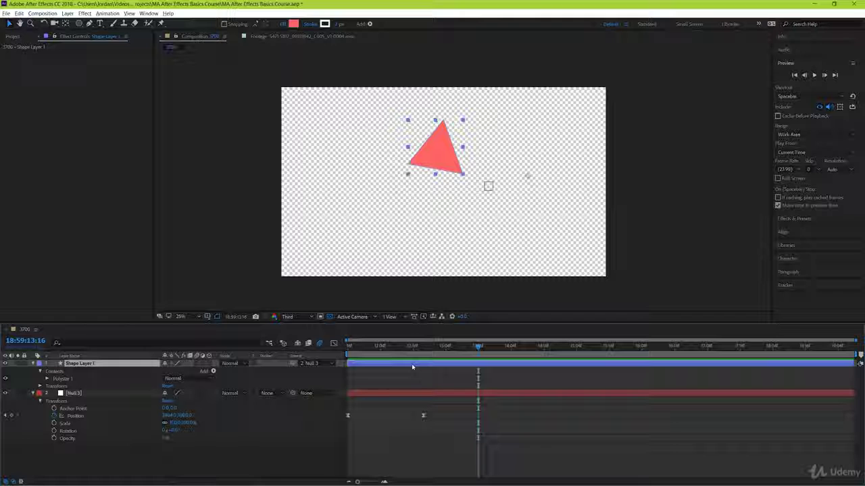
key("q")
key("F2")
left_click_drag(528, 138, 564, 171)
key("Up")
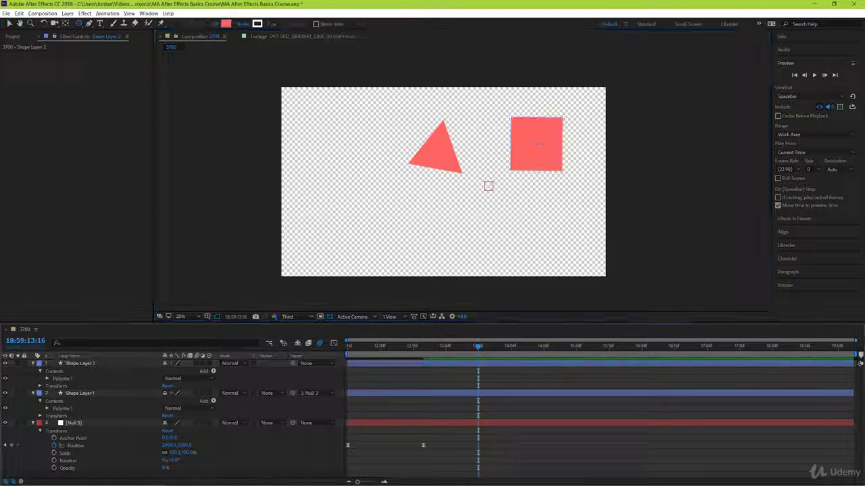
mouse_move(488, 240)
left_mouse_down()
mouse_move(517, 271)
mouse_move(486, 271)
left_mouse_up()
key("Up")
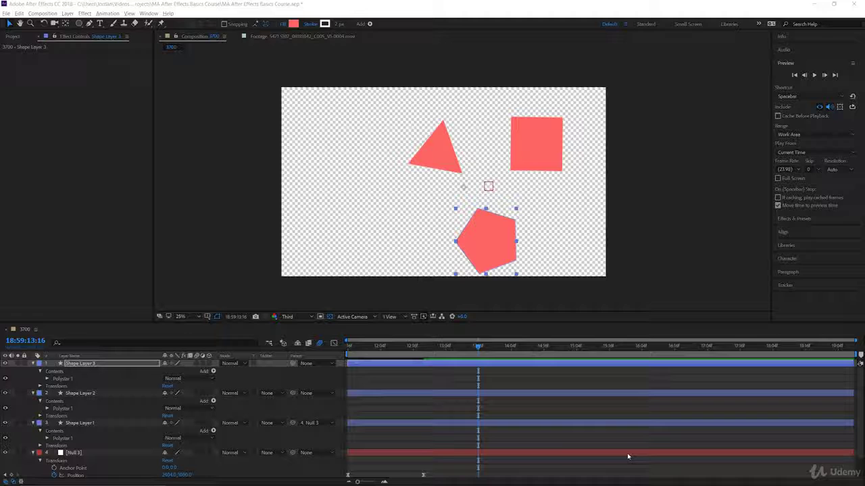
left_click(518, 435)
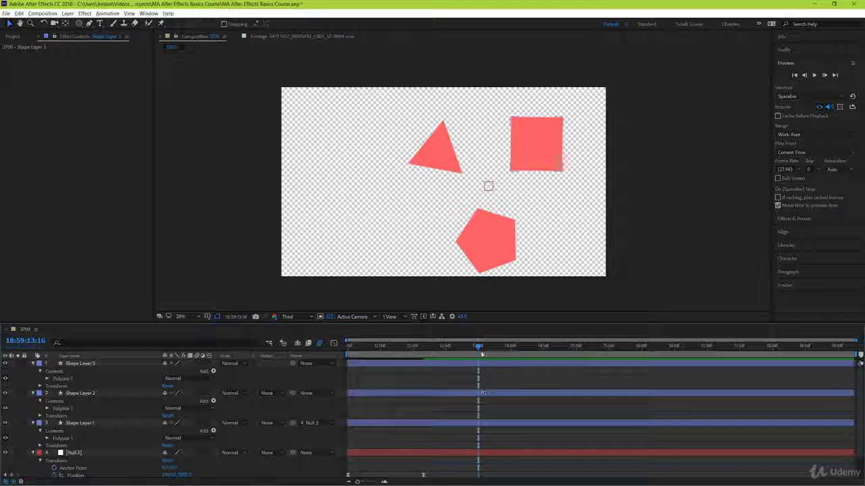
Scrub through the animation and pick-whip Shape Layer 3, the pentagon, to Null 3
left_click(406, 345)
left_click_drag(352, 360, 471, 360)
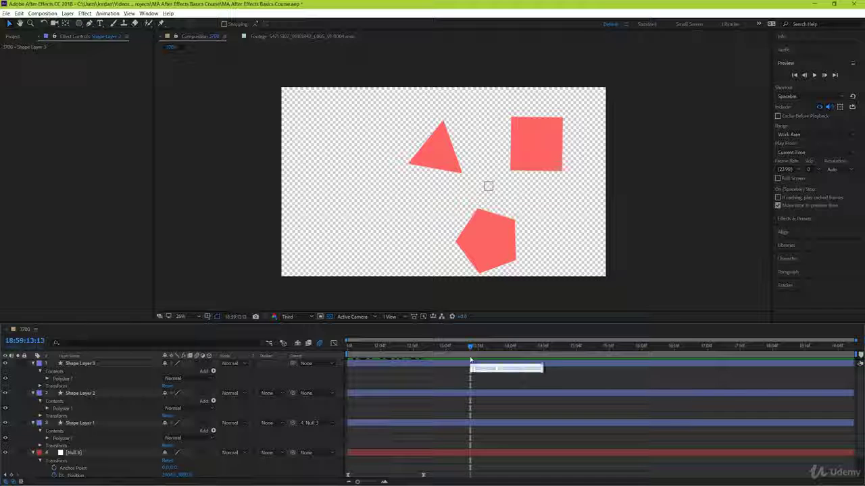
left_click(473, 393)
left_click(476, 424)
left_click(484, 364)
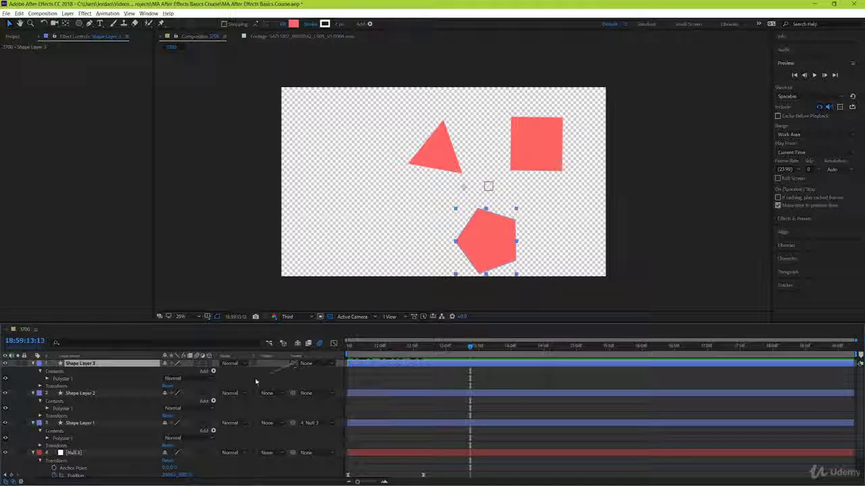
left_click_drag(293, 363, 74, 453)
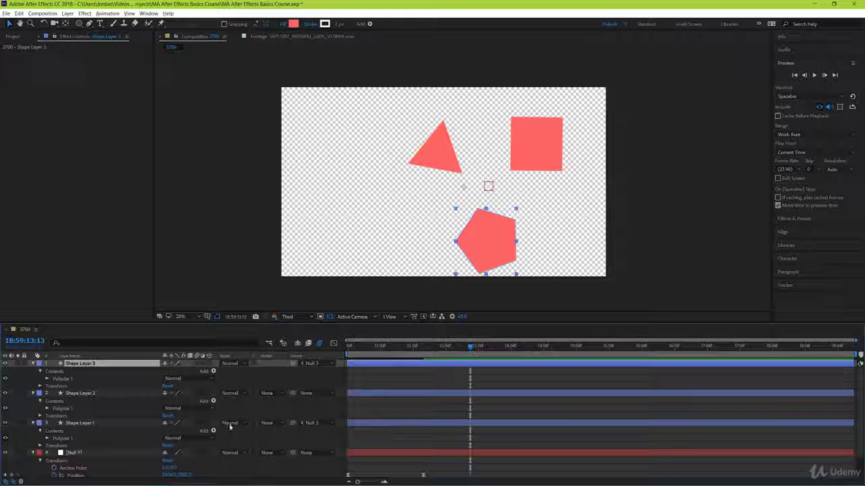
left_click(309, 393)
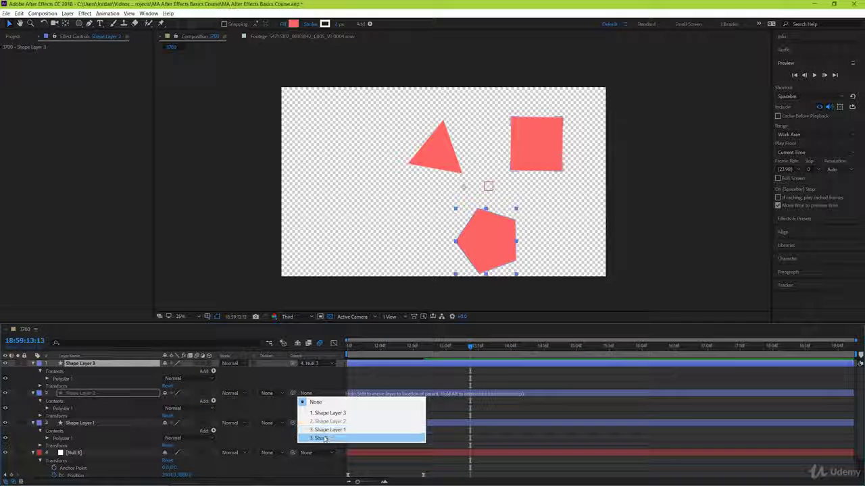
Choose 4. Null 3 as Shape Layer 2's parent and preview the animation
left_click(319, 439)
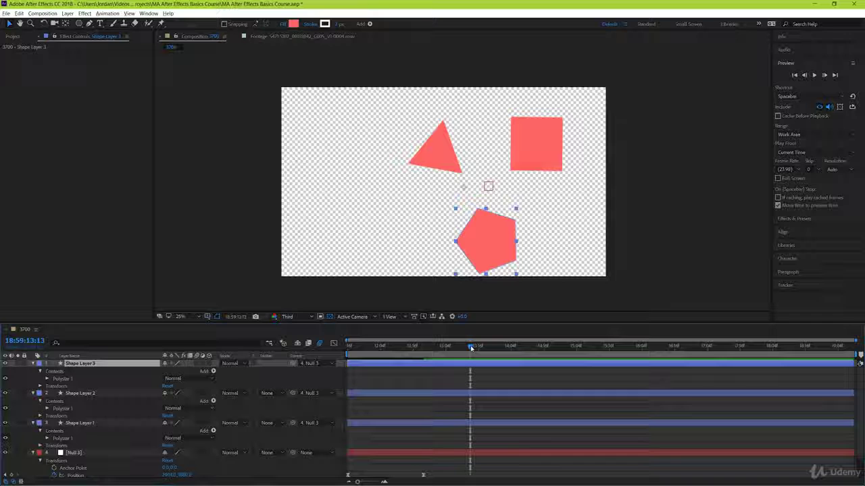
key("space")
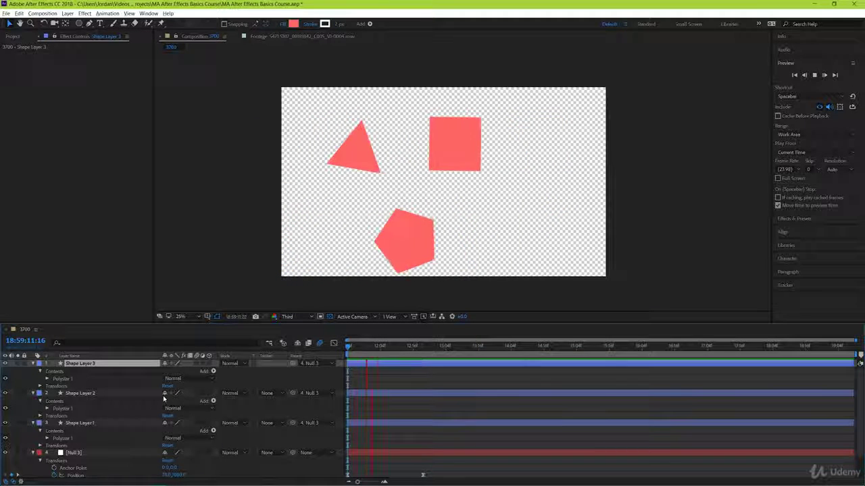
key("space")
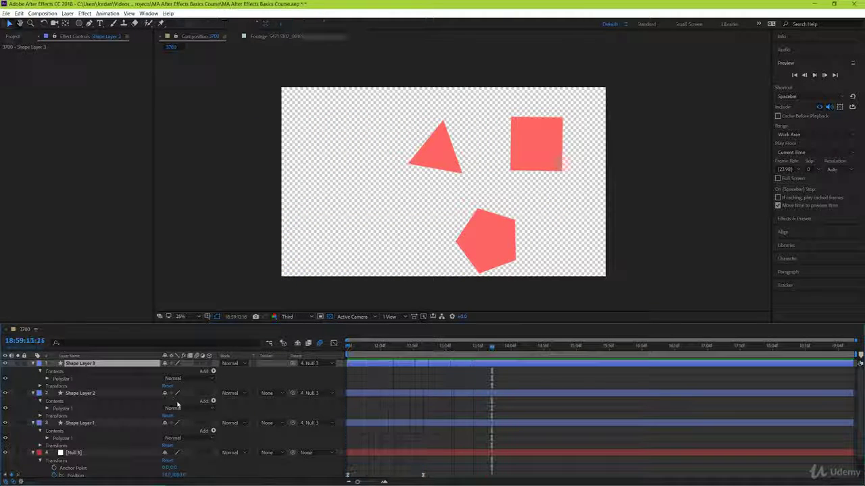
Collapse the shape layers' properties and reopen Null 3's Transform properties
left_click(32, 364)
left_click(33, 371)
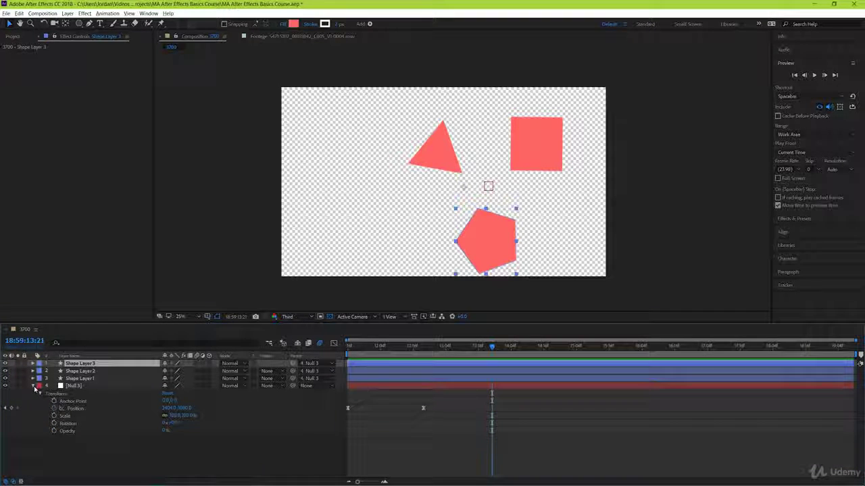
left_click(35, 387)
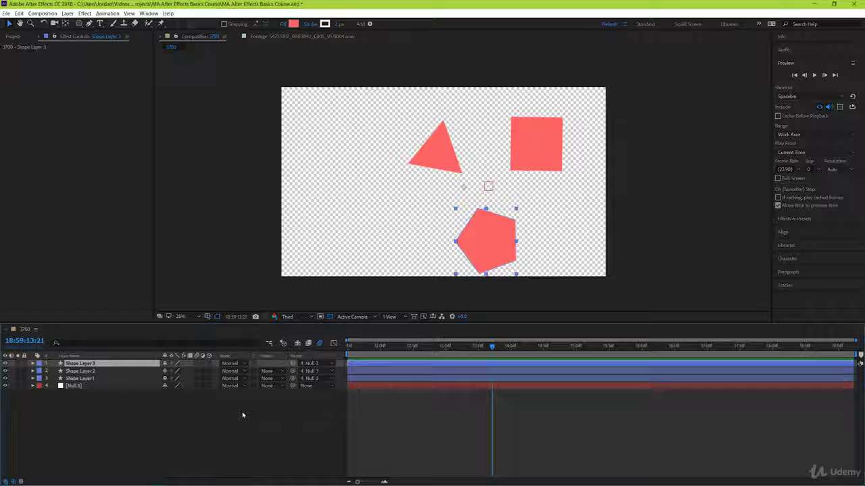
left_click(32, 385)
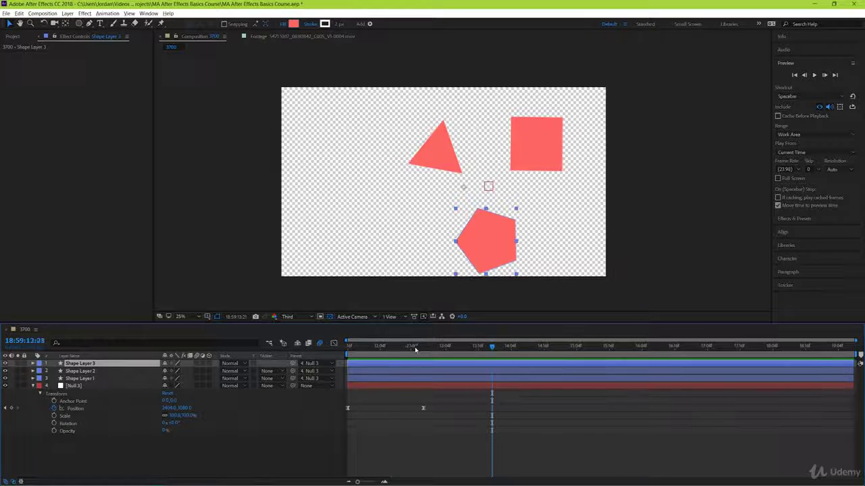
Scrub the timeline, view Null 3's motion path and preview all three shapes sliding in together
left_click_drag(413, 349, 458, 389)
left_click(457, 388)
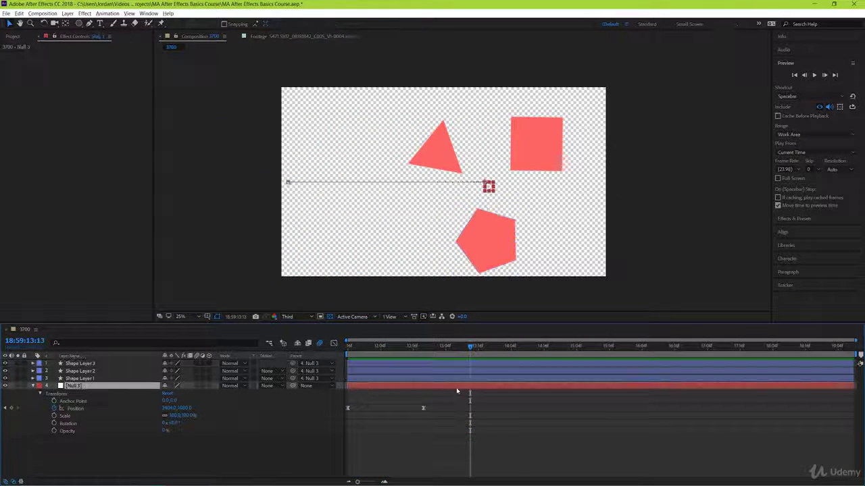
left_click(510, 447)
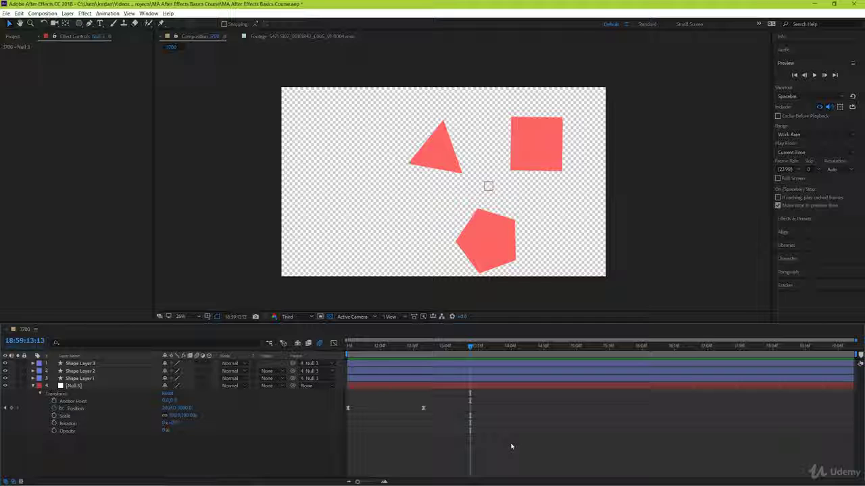
left_click_drag(412, 347, 359, 349)
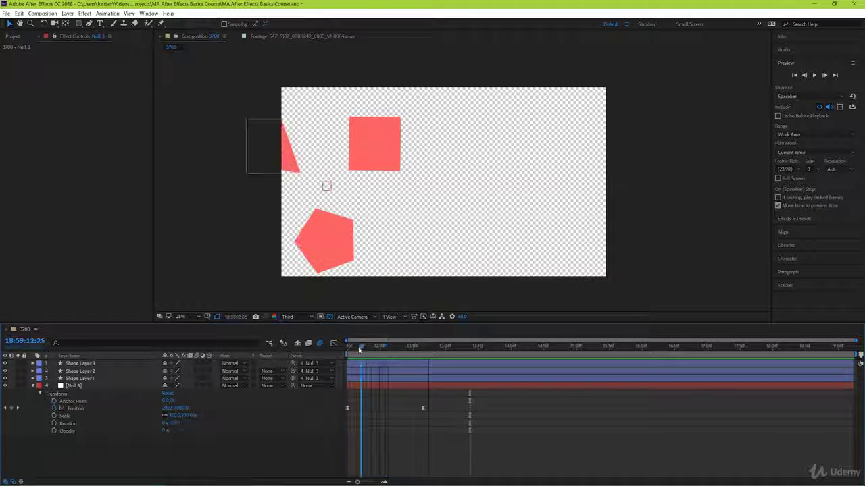
key("space")
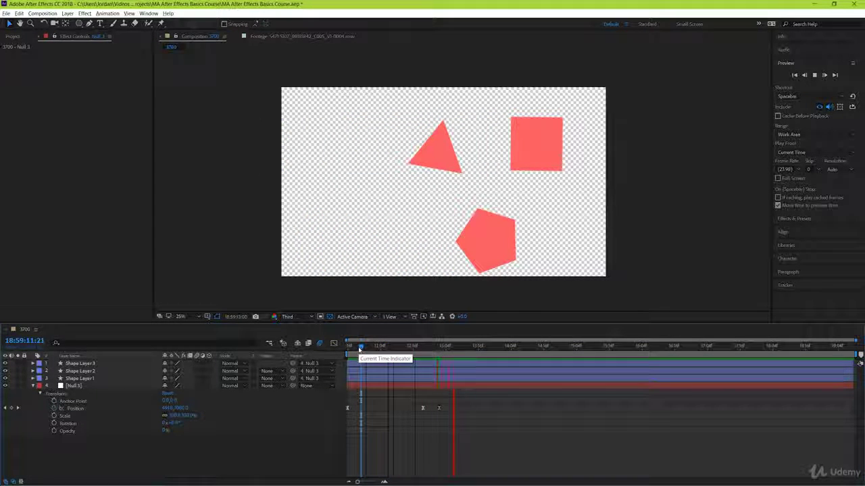
key("space")
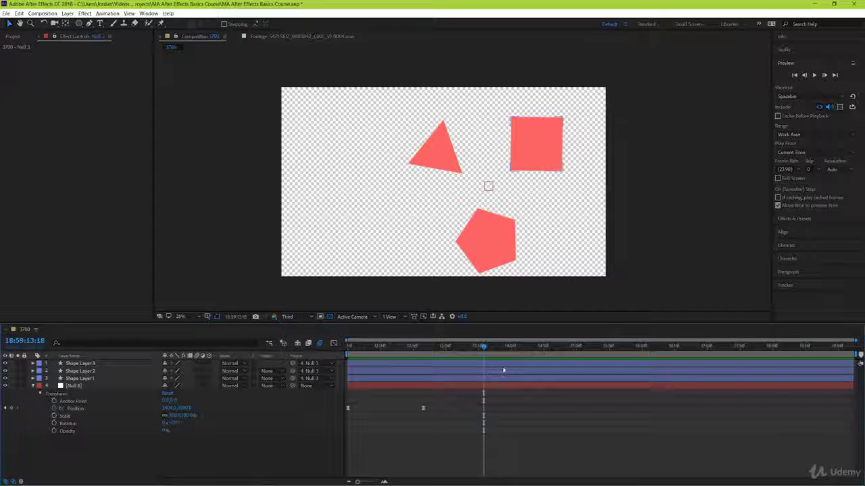
Select Shape Layer 1, the triangle, and twirl open its properties
left_click_drag(508, 363, 512, 378)
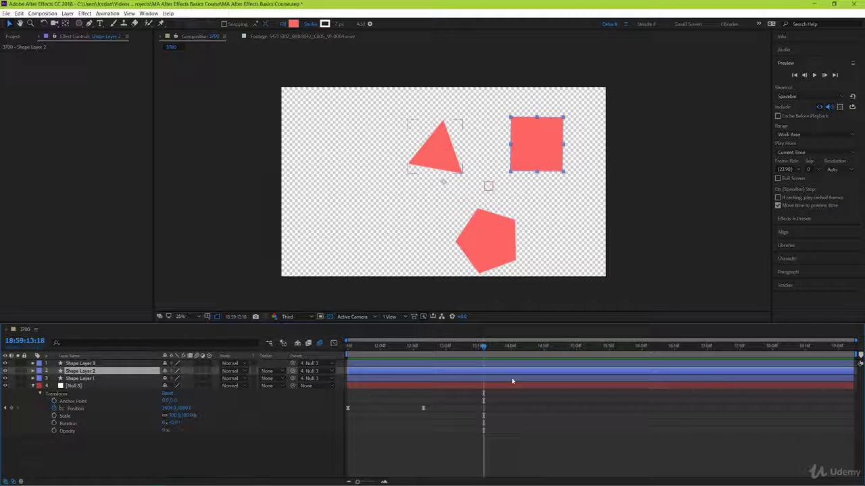
left_click(512, 378)
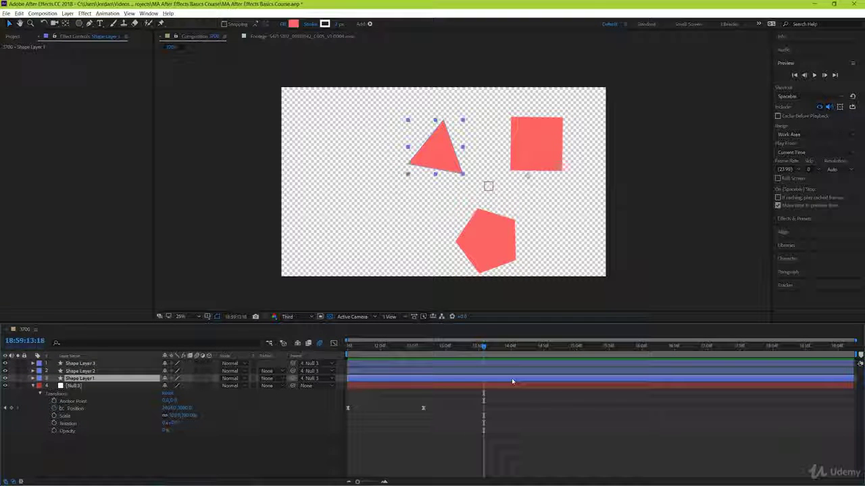
left_click(32, 379)
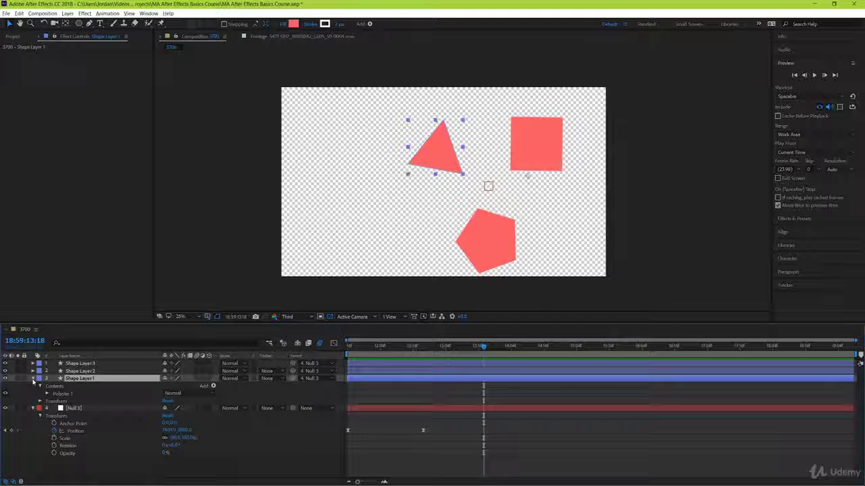
Keyframe the triangle's Position, then a few frames later drag its X value left
left_click(363, 346)
key("space")
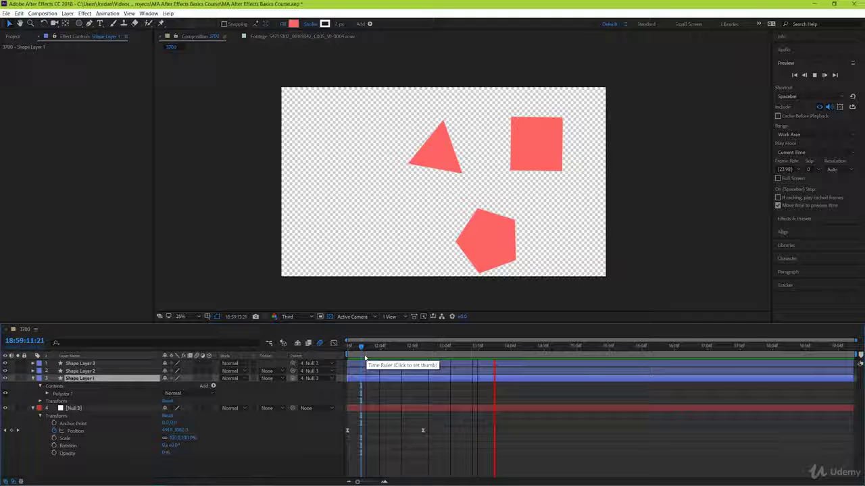
key("space")
left_click(40, 401)
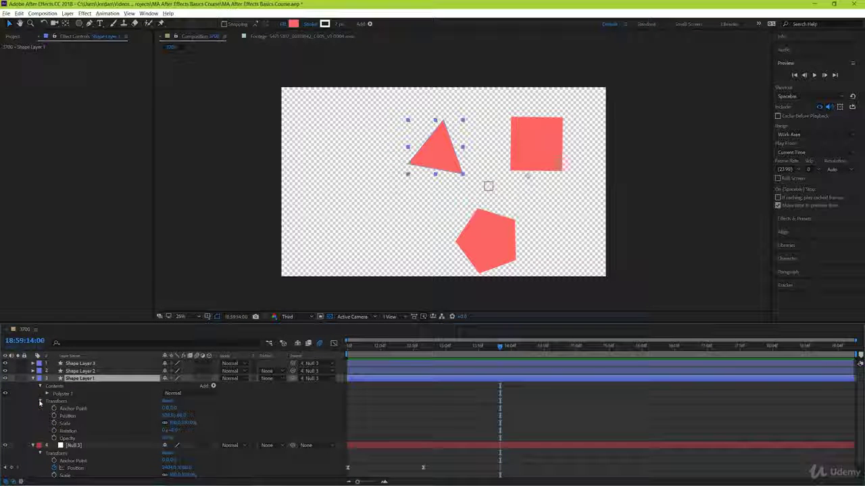
left_click(54, 416)
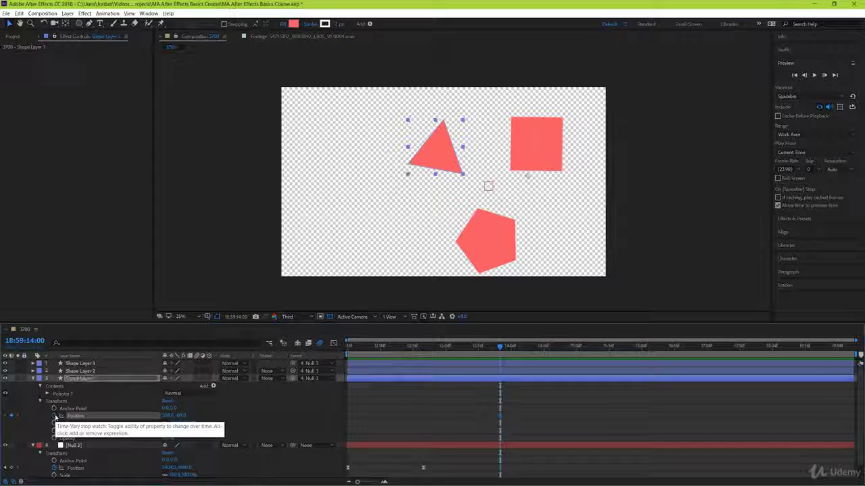
key("space")
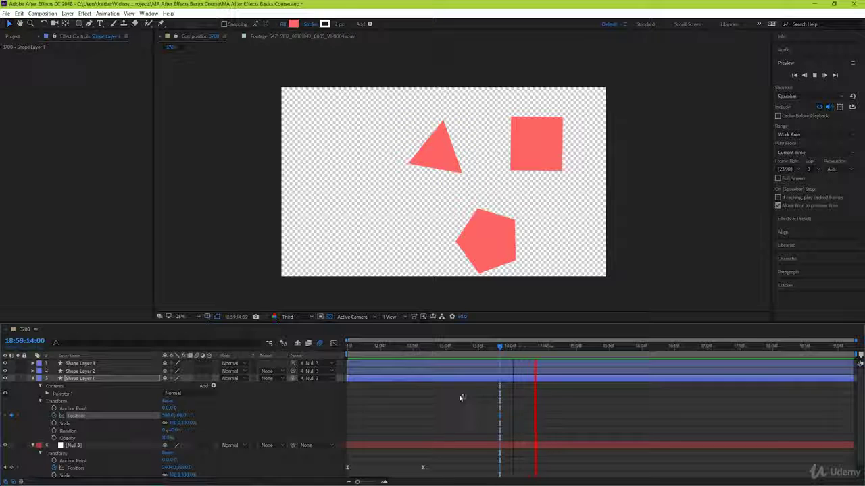
key("space")
left_click_drag(165, 417, 111, 429)
Preview the triangle sliding left on top of the null's slide-in, twice
key("space")
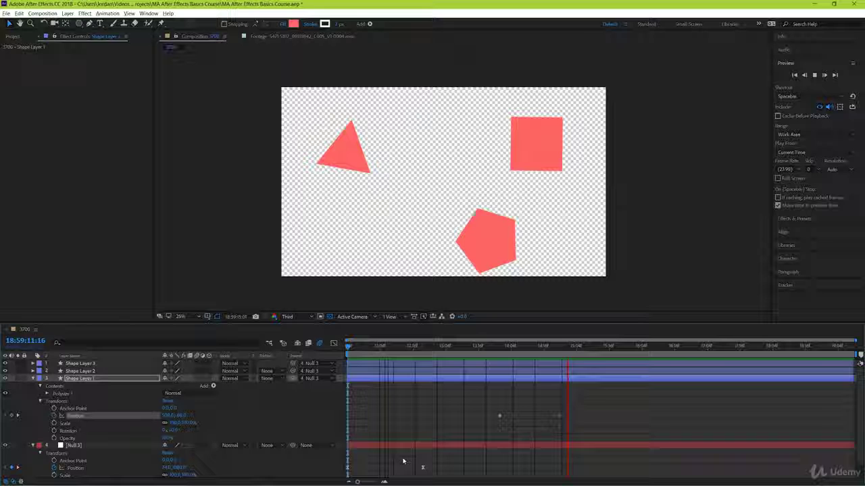
key("space")
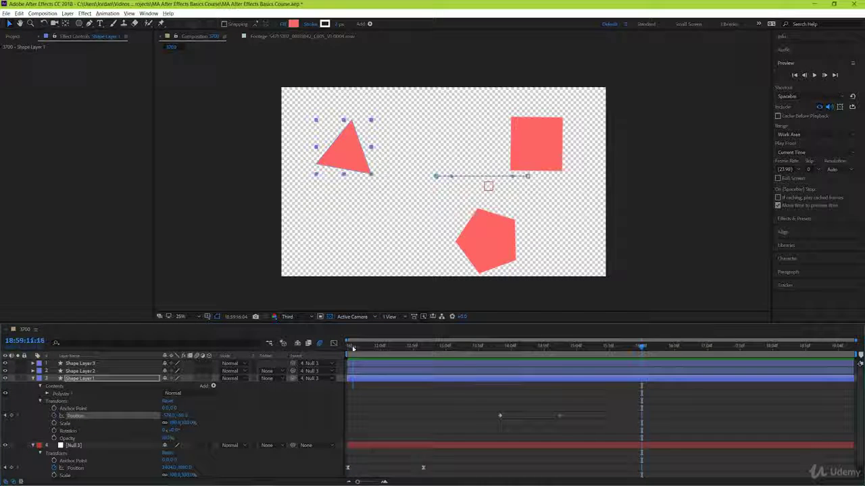
key("space")
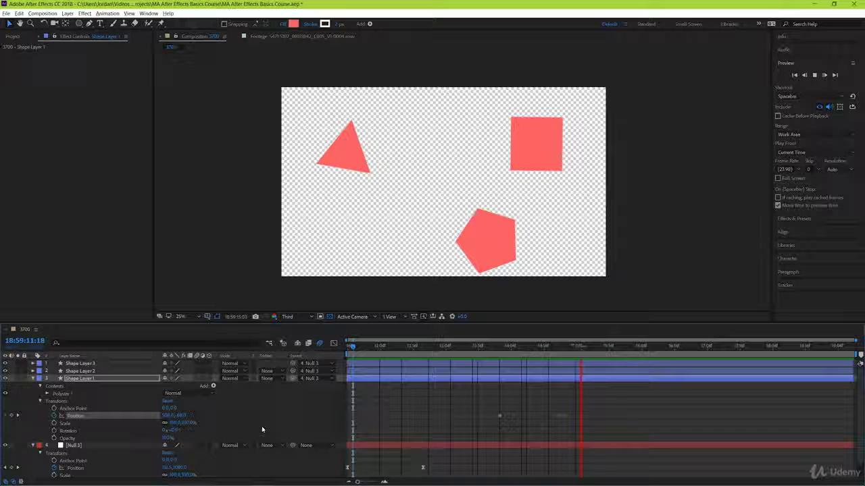
key("space")
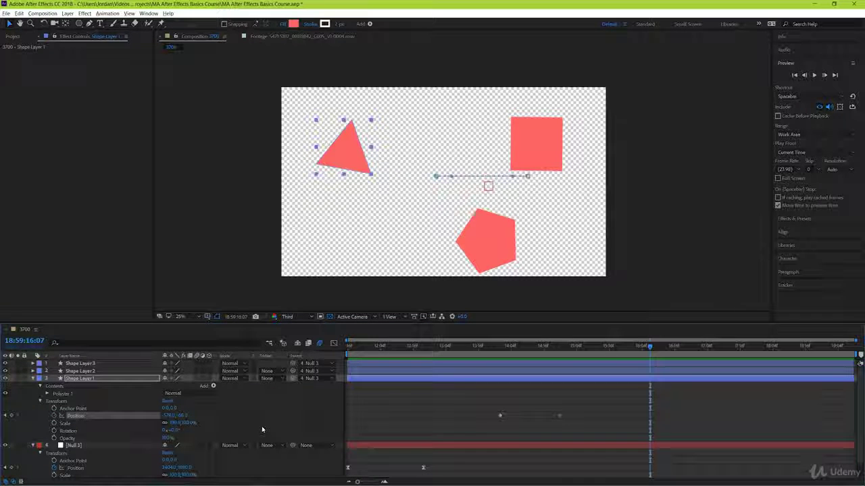
left_click(702, 423)
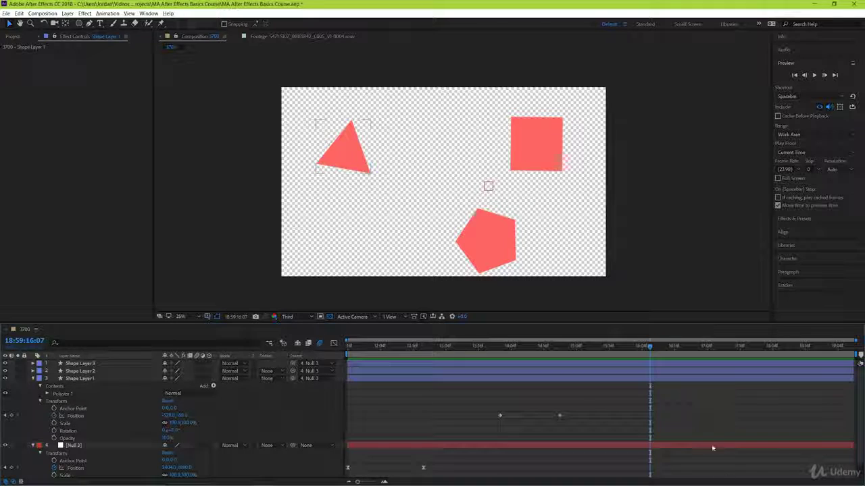
Keyframe 3700.mov's Position, push the clip down and right, and apply Easy Ease
left_click(714, 448)
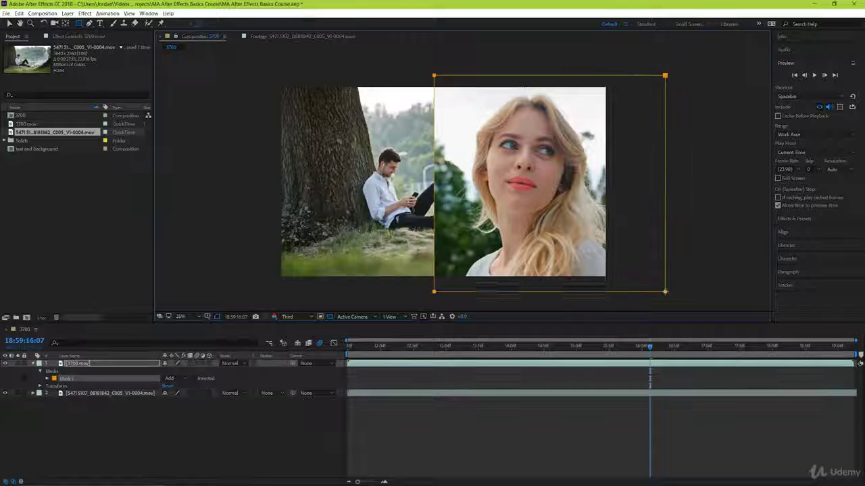
left_click(329, 262)
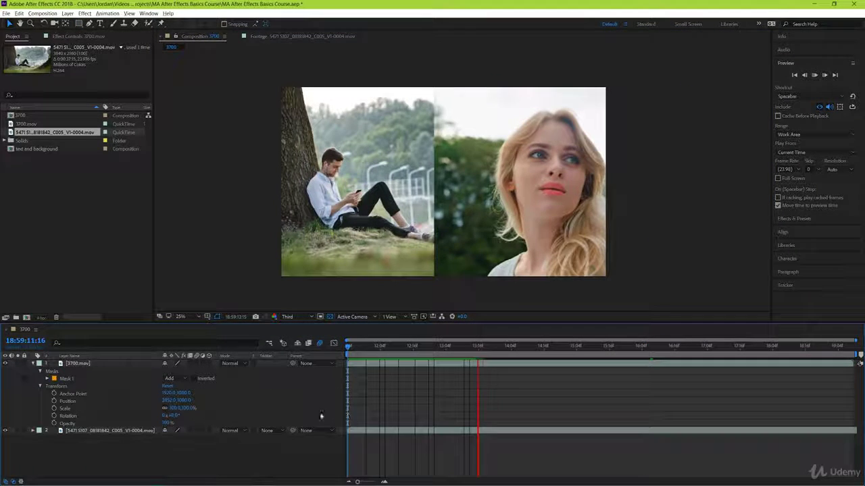
key("space")
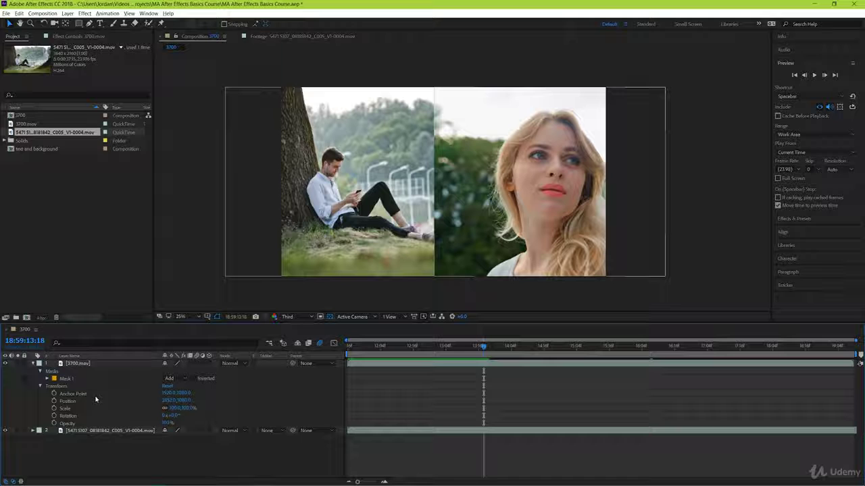
left_click(135, 401)
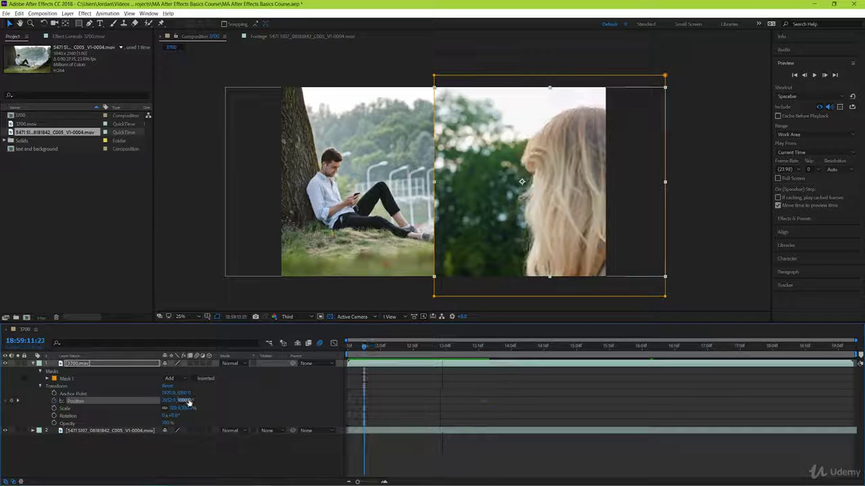
left_click_drag(183, 401, 285, 398)
right_click(365, 401)
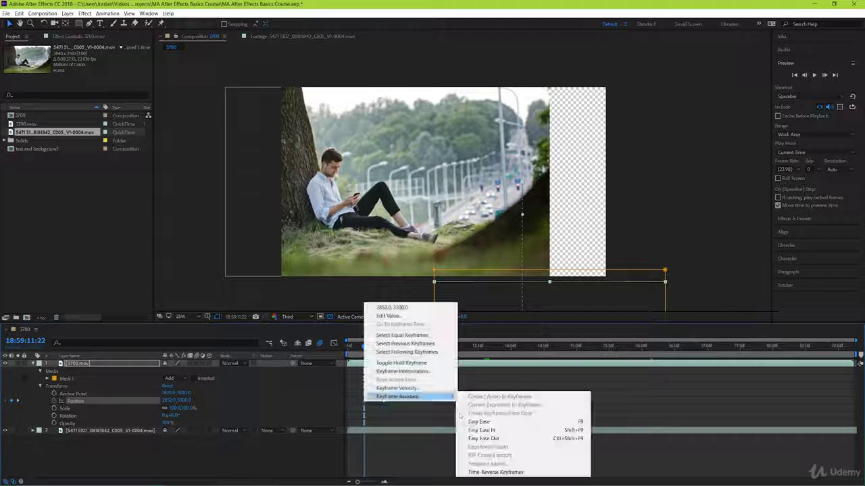
left_click(492, 421)
Shift the Position speed peak earlier in the Graph Editor and preview the slide-in
left_click(333, 344)
left_click_drag(473, 447, 431, 447)
key("space")
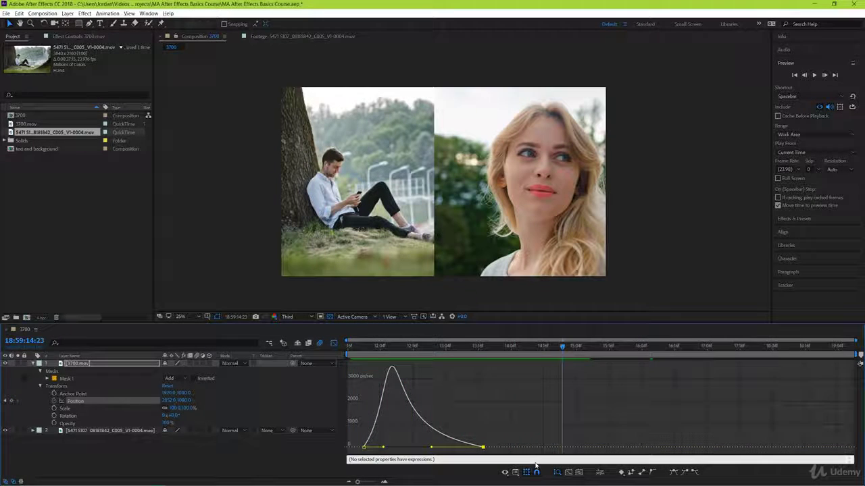
left_click(333, 344)
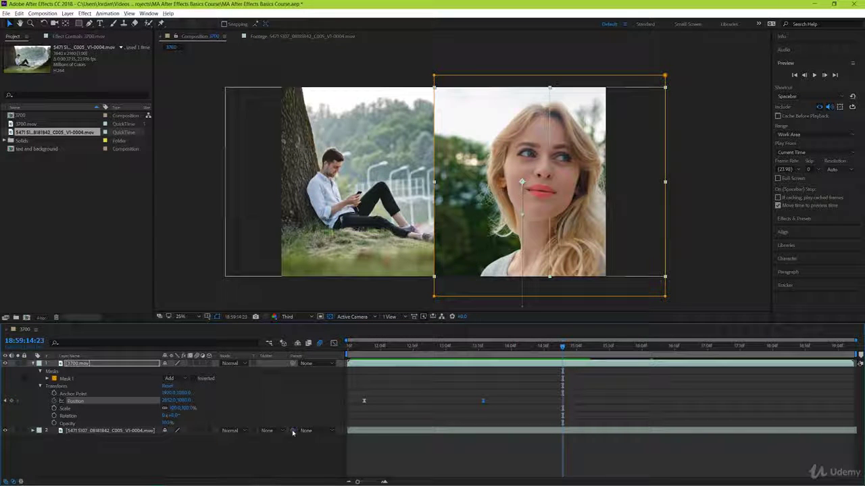
Parent the second clip layer to 3700.mov and play the animation from the start
left_click_drag(292, 430, 77, 364)
key("Home")
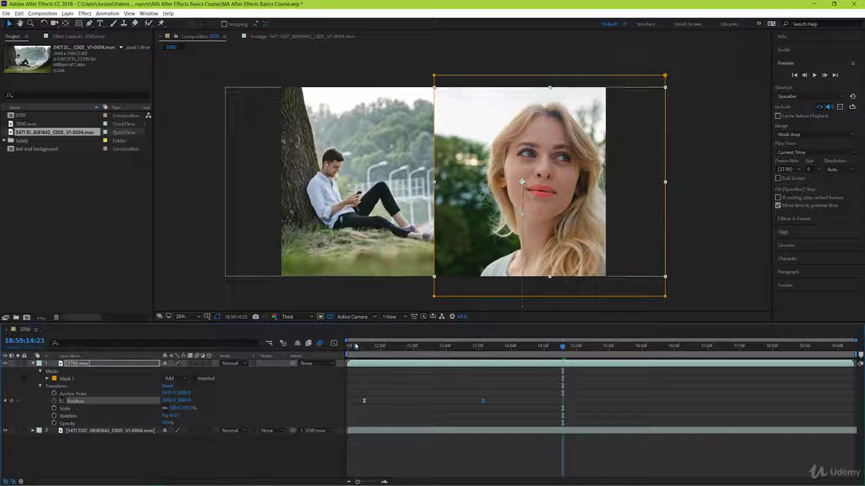
key("space")
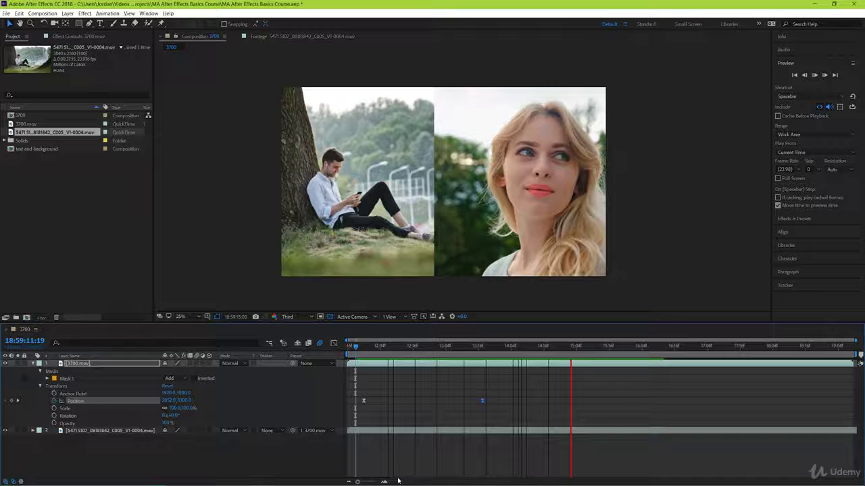
key("space")
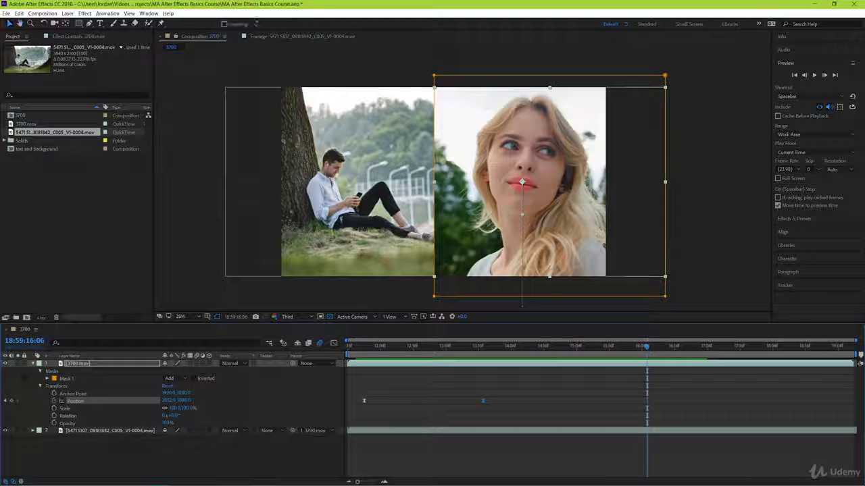
left_click(471, 449)
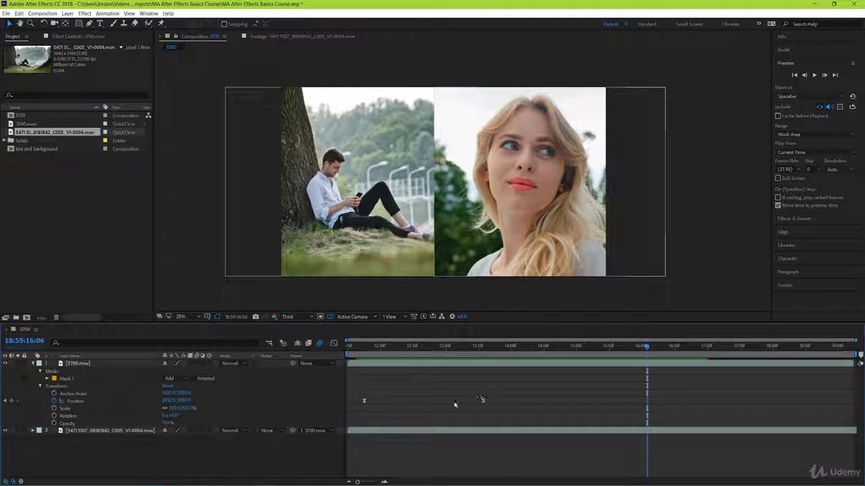
left_click(330, 433)
left_click(310, 440)
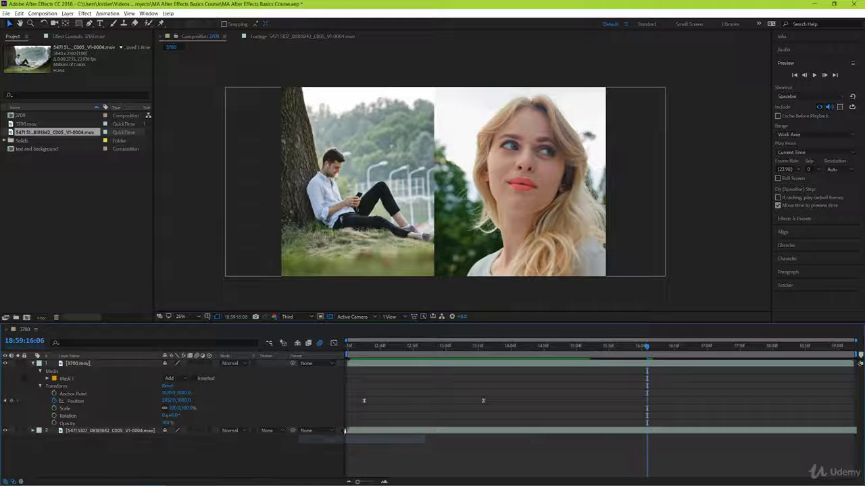
left_click(404, 347)
left_click_drag(405, 347, 494, 359)
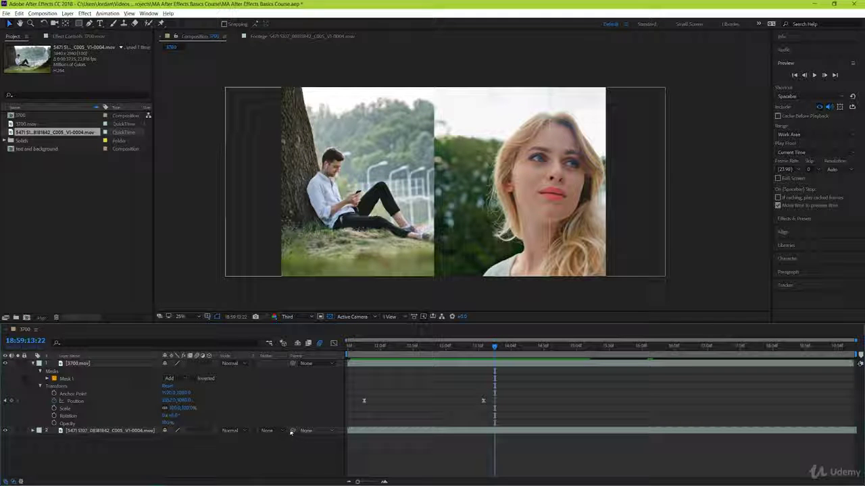
left_click_drag(293, 431, 101, 364)
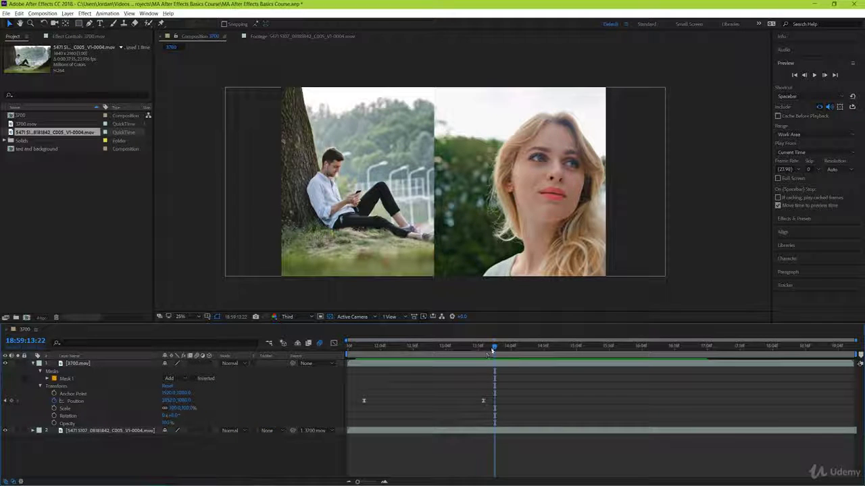
mouse_move(493, 352)
left_mouse_down()
mouse_move(367, 348)
mouse_move(502, 360)
left_mouse_up()
left_click(323, 431)
left_click(326, 440)
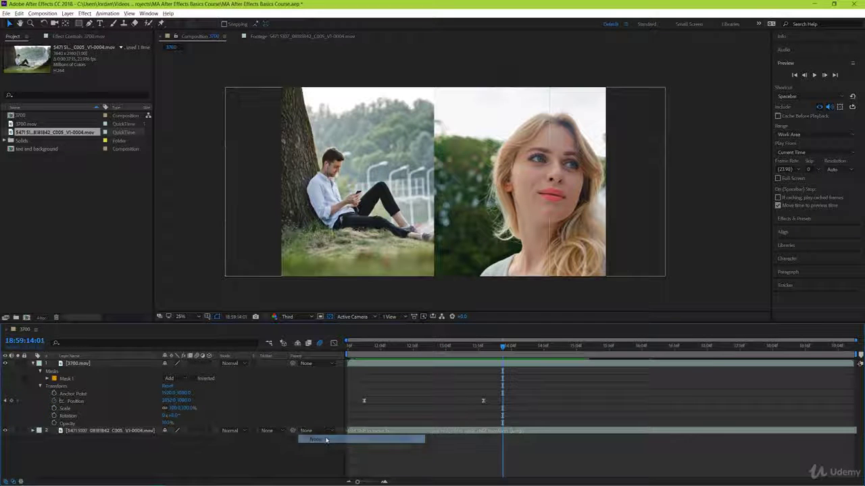
left_click_drag(502, 347, 402, 358)
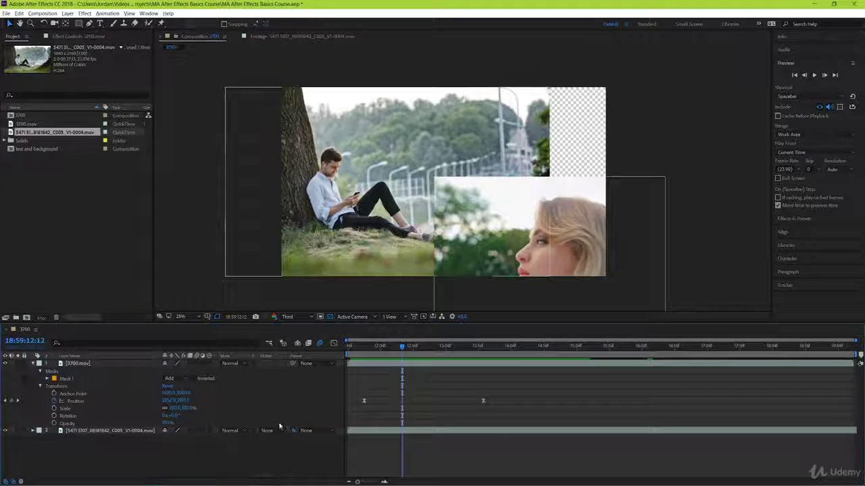
left_click_drag(293, 430, 75, 363)
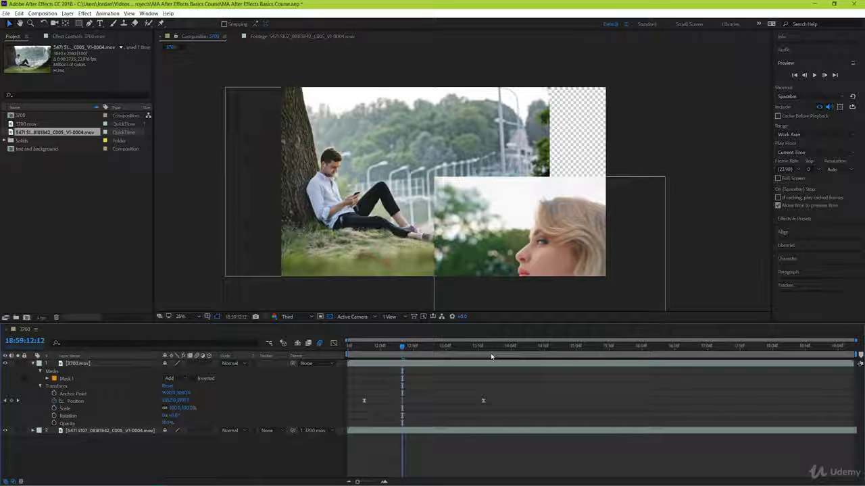
left_click_drag(402, 351, 471, 358)
key("space")
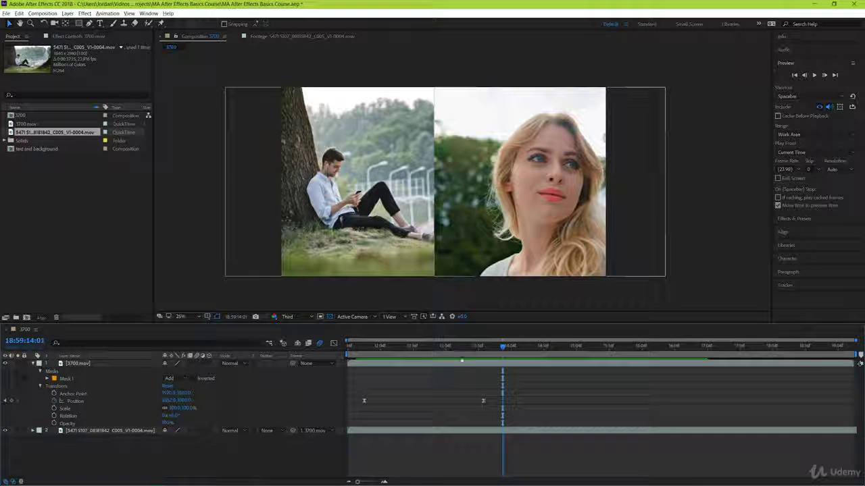
key("space")
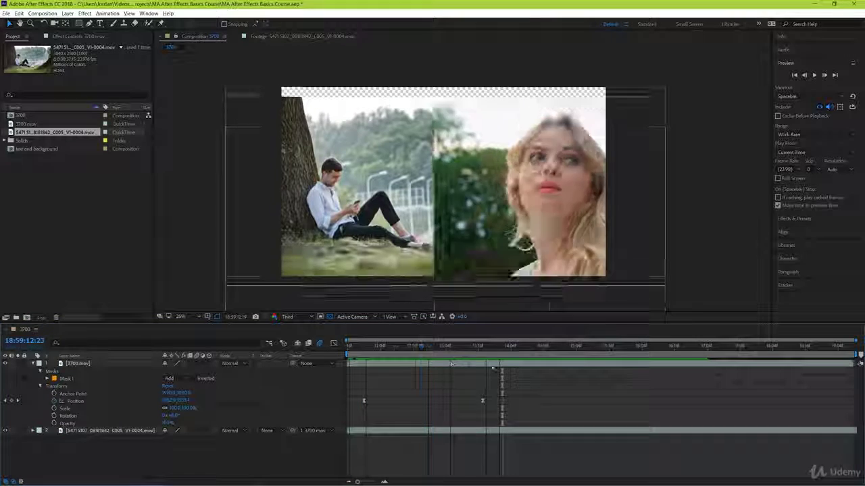
key("space")
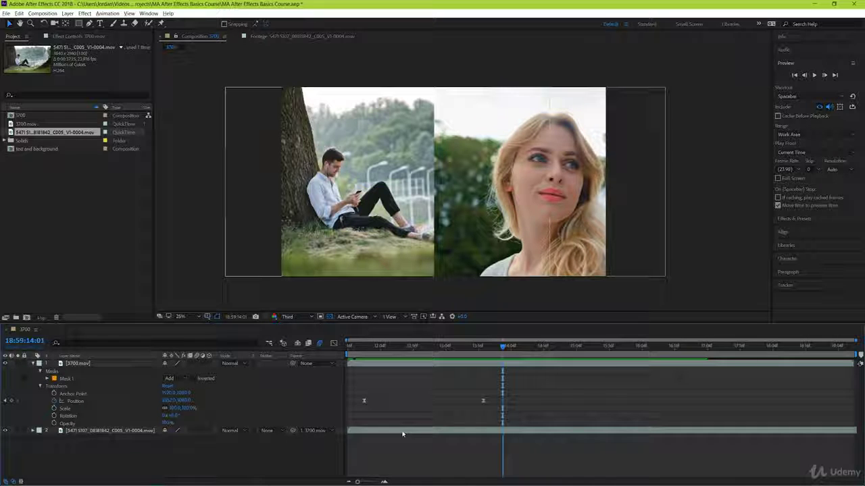
Reset 3700.mov's transform, delete Mask 1 and the second clip layer, and remove the Position keyframes
left_click(167, 385)
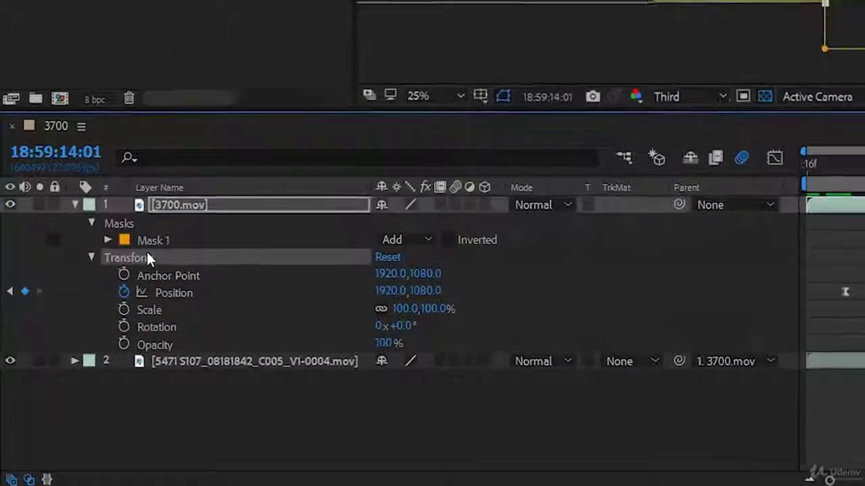
key("Delete")
left_click(296, 320)
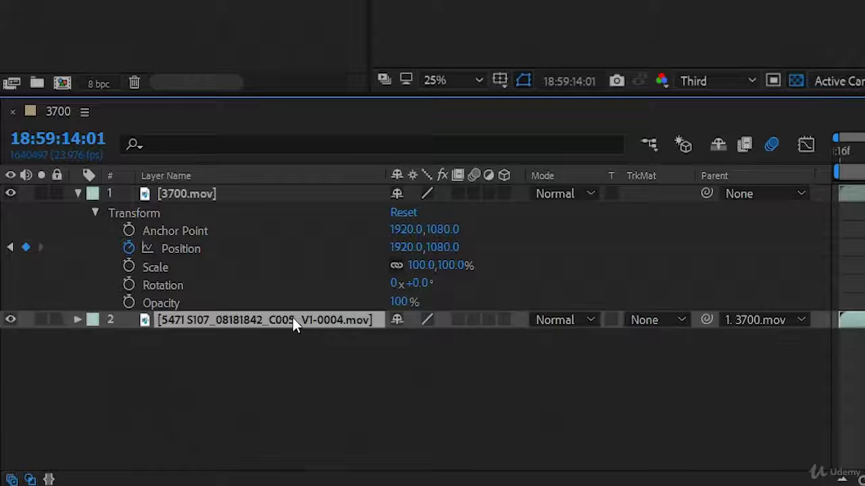
key("Delete")
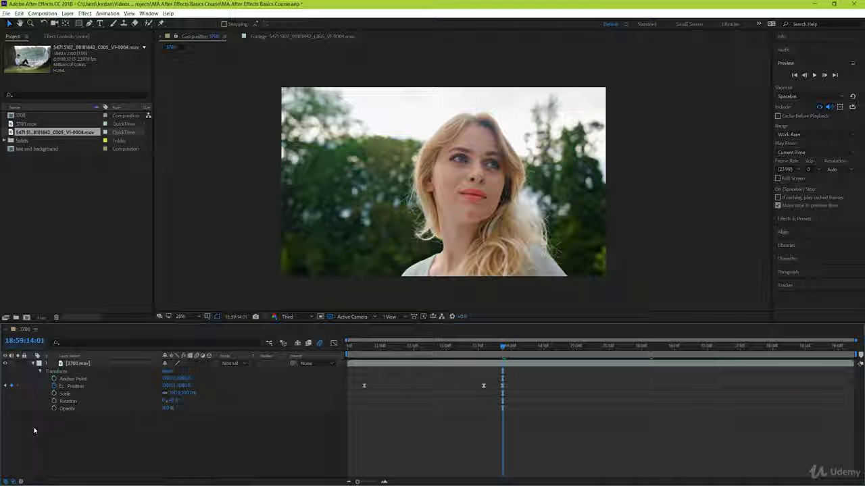
left_click_drag(520, 382, 347, 392)
left_click(368, 439)
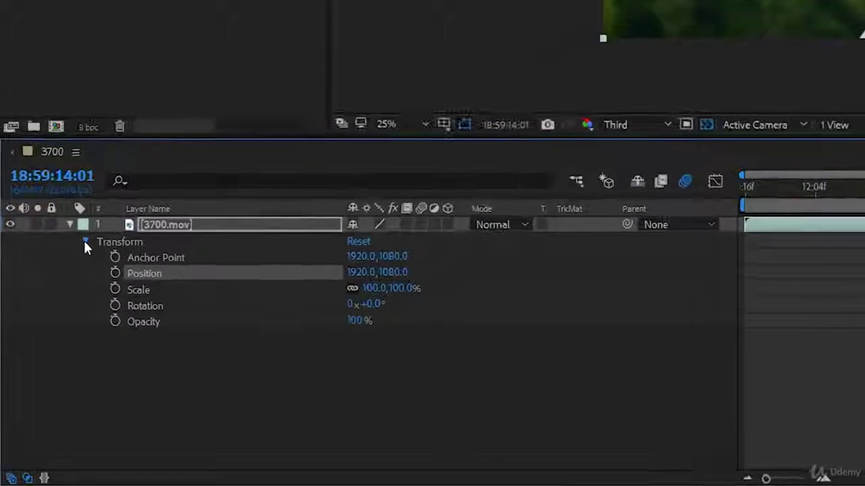
Add a wiggle(5,40) expression to the 3700.mov layer's Position property
left_click(40, 371)
left_click(98, 201)
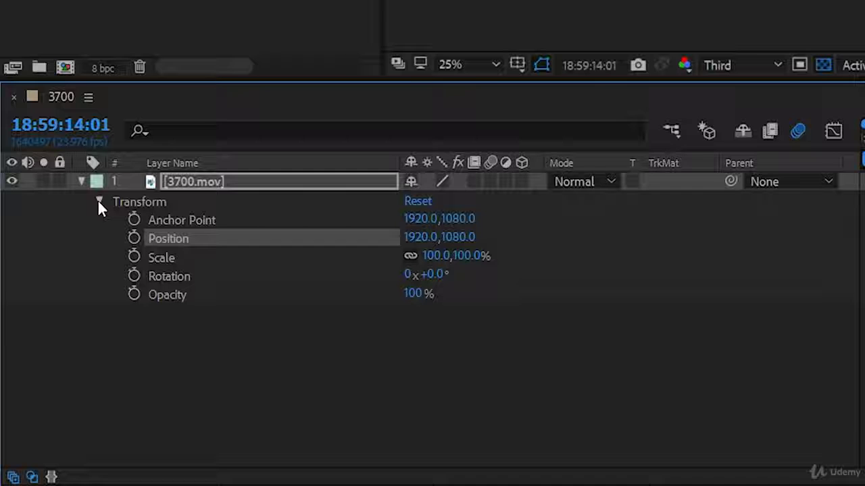
left_click(234, 253)
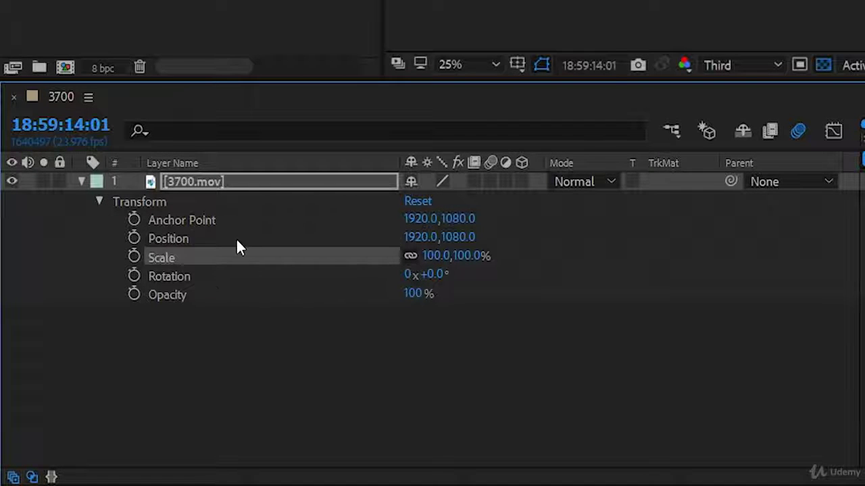
left_click(236, 239)
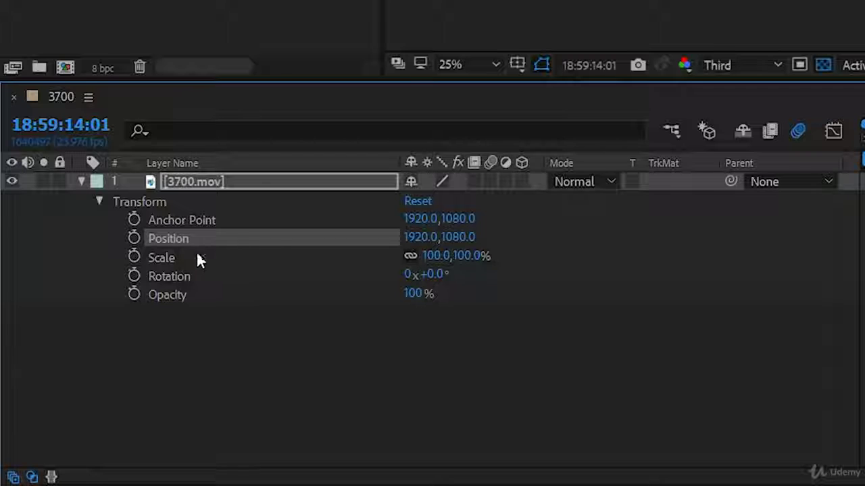
left_click(138, 239, "alt")
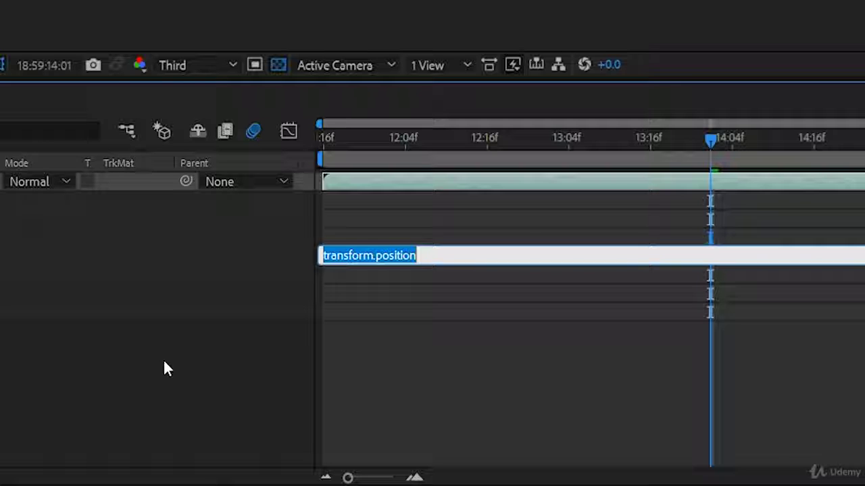
type("wi")
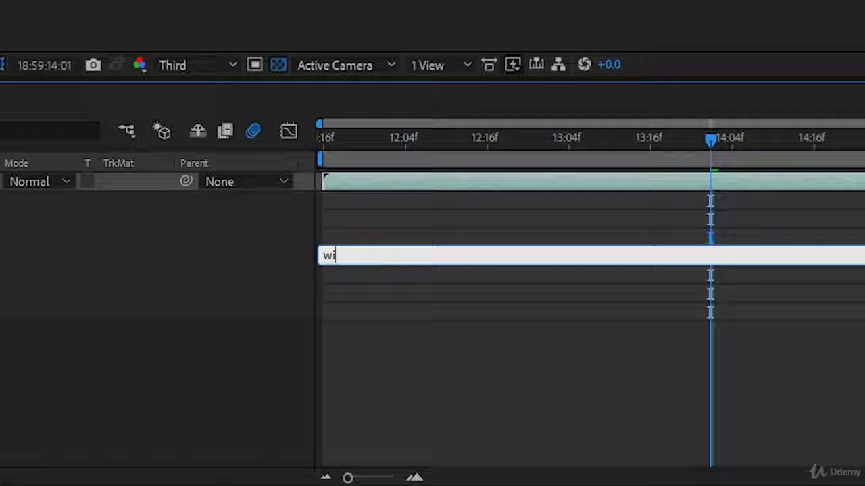
type("ggle(5,4")
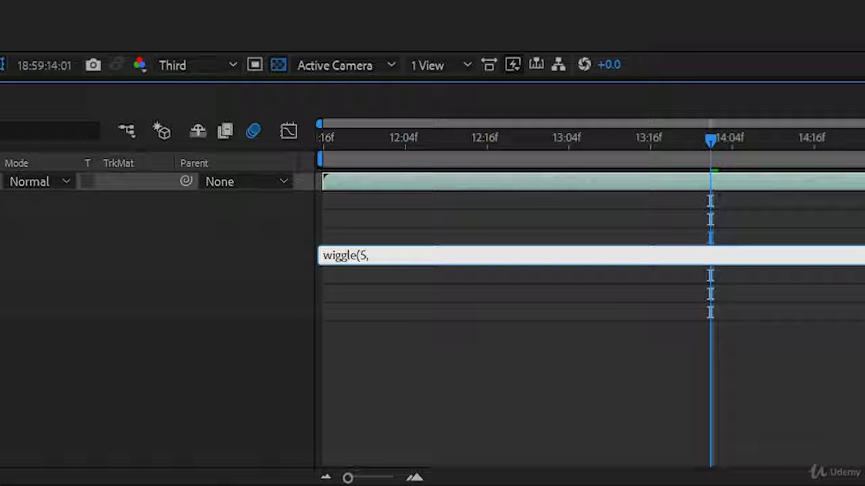
type("0)")
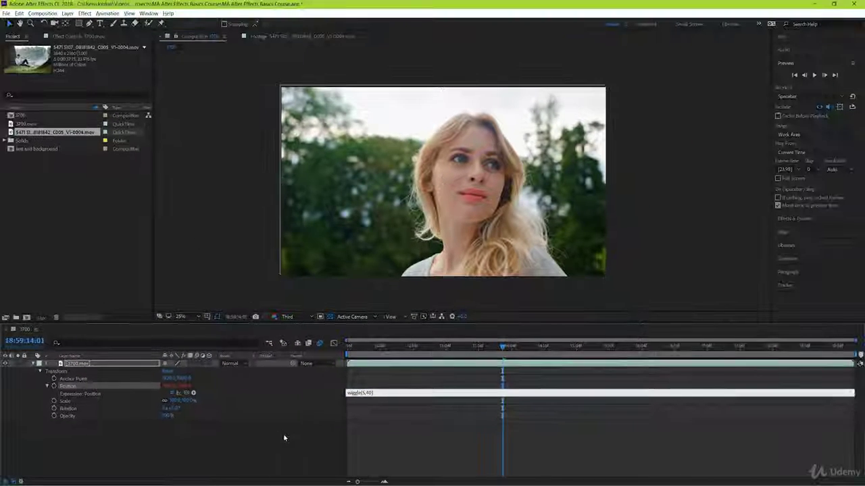
left_click(283, 438)
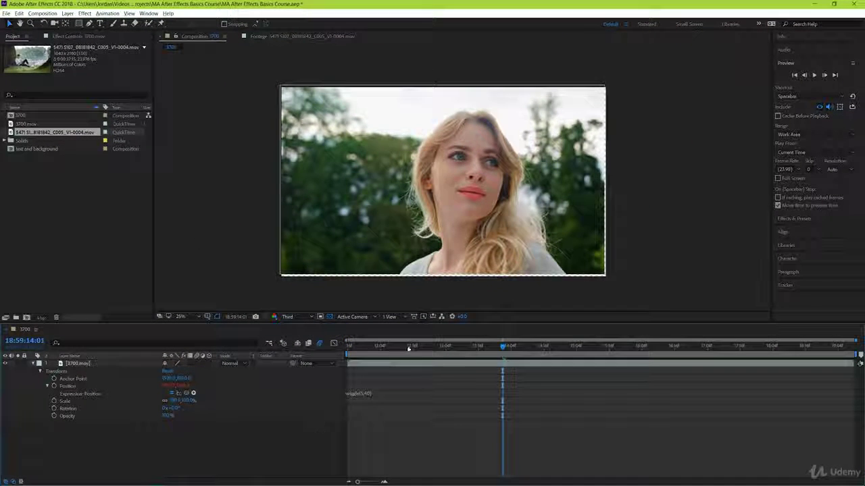
key("Home")
key("space")
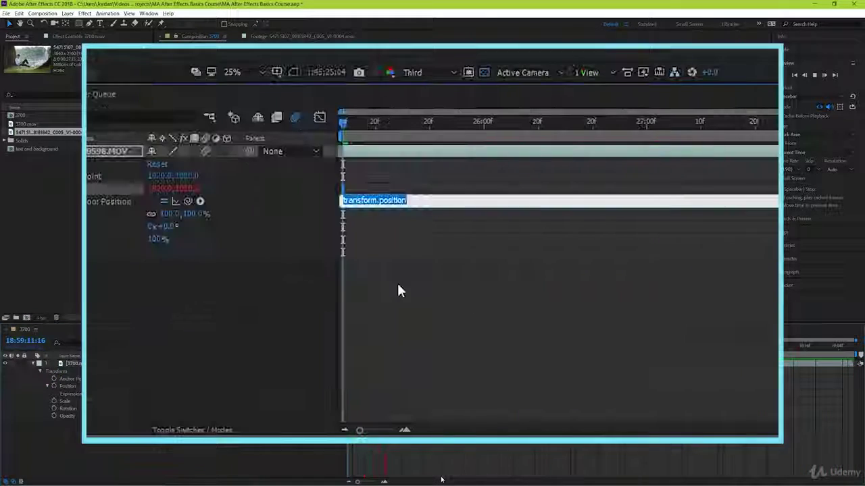
type("wiggle(")
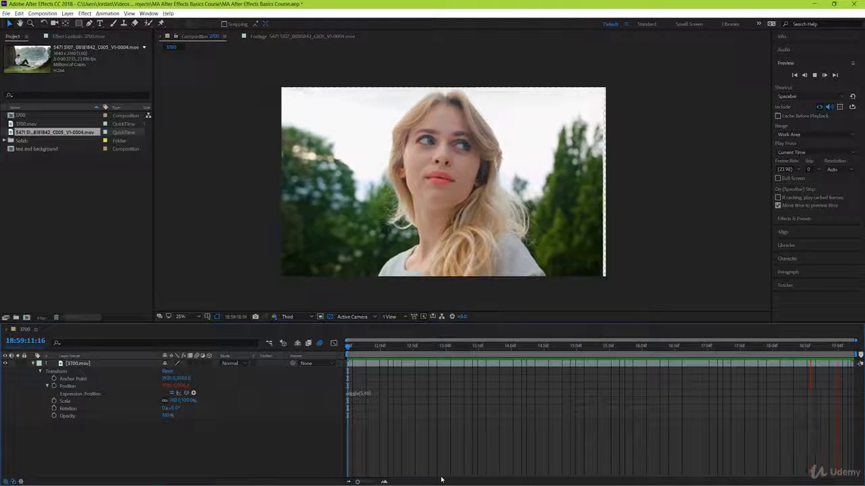
key("space")
left_click(349, 347)
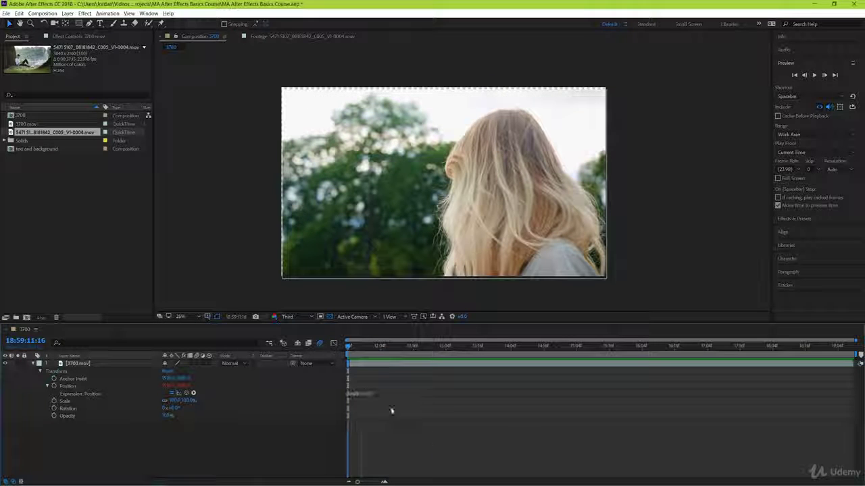
left_click_drag(348, 347, 491, 351)
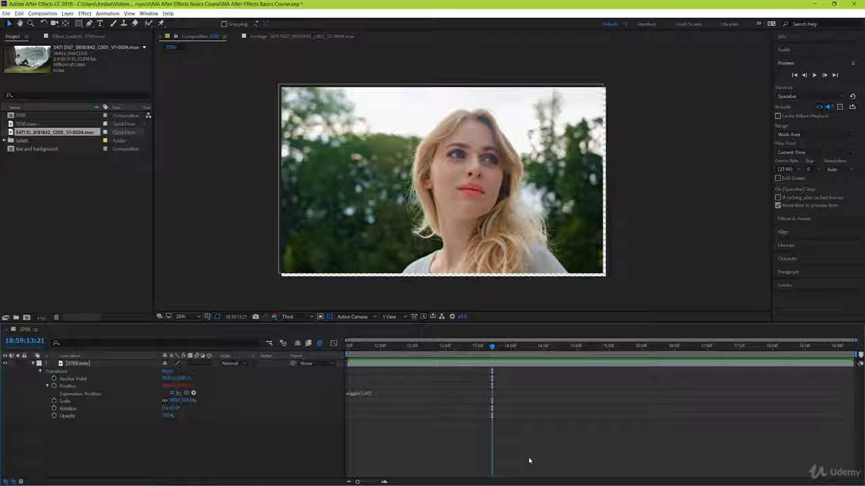
Delete the wiggle expression from the clip's Position property
left_click(358, 393)
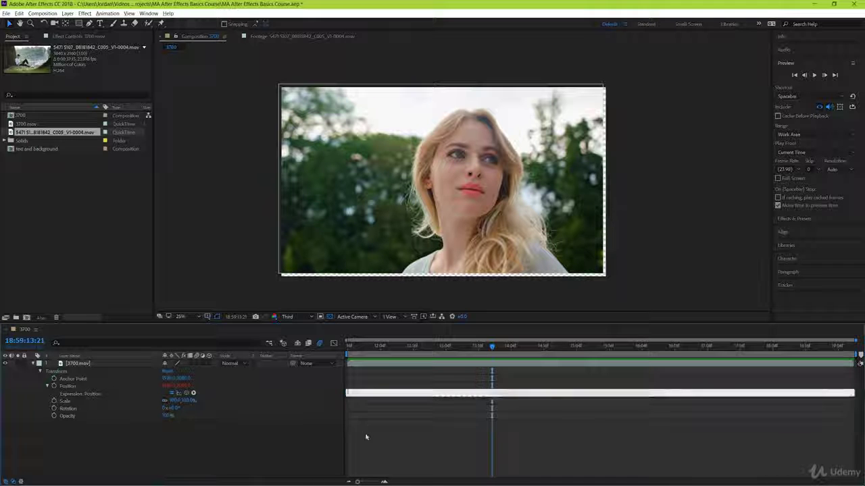
key("ctrl+a")
key("BackSpace")
left_click(366, 437)
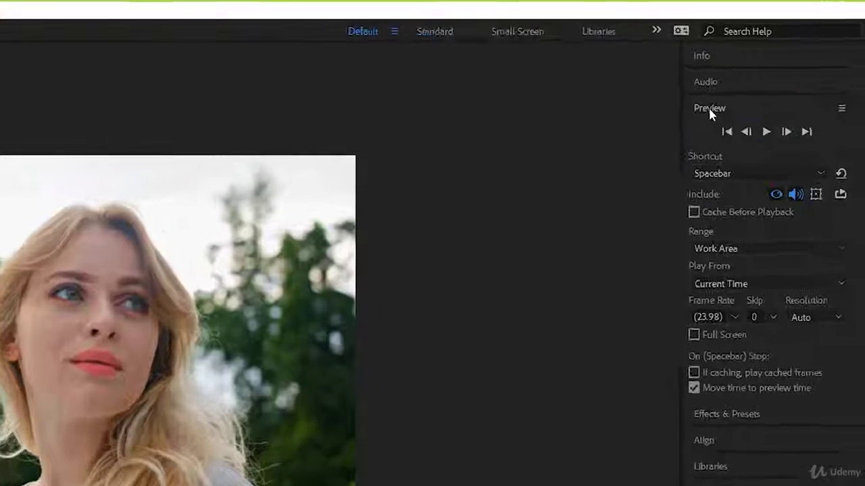
Go to the first frame, play the clip briefly, then step back two frames
left_click(786, 63)
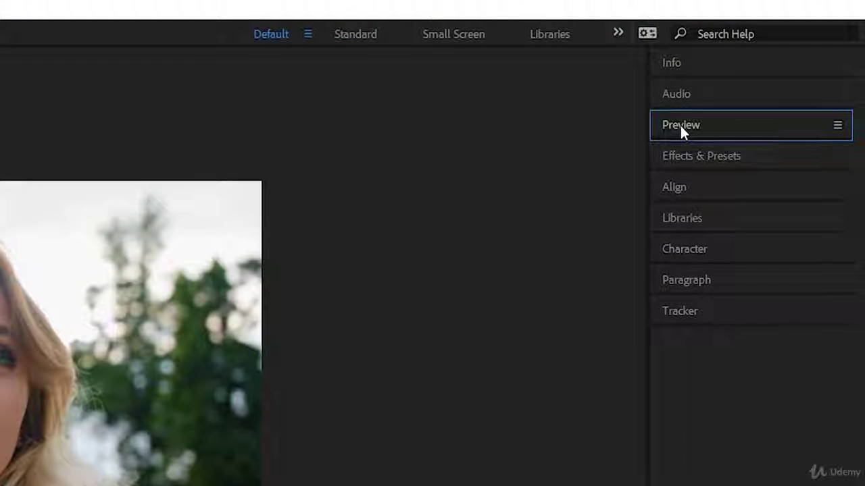
left_click(686, 127)
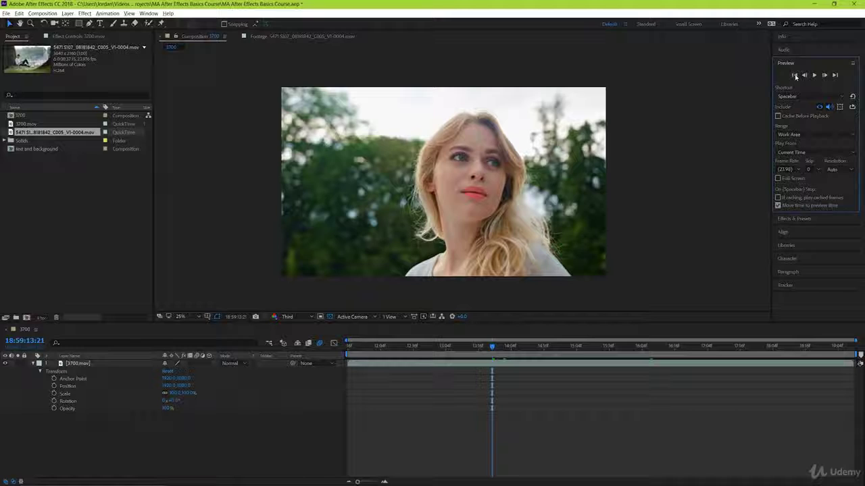
left_click(794, 75)
left_click(496, 360)
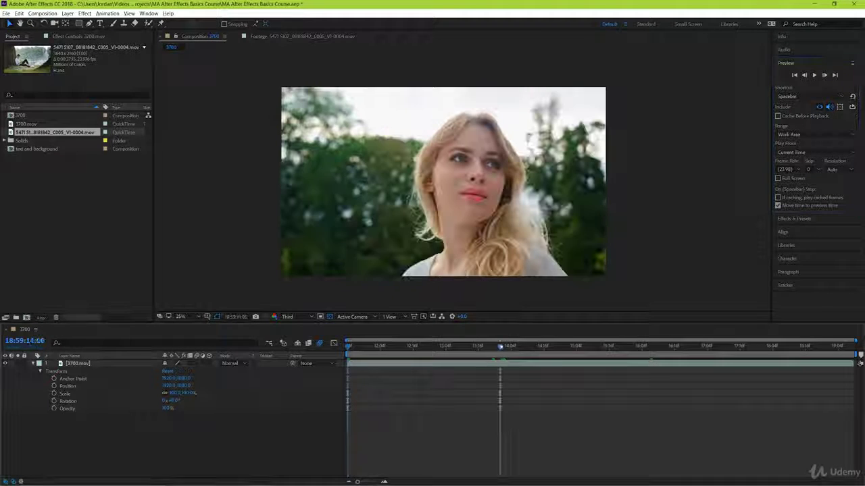
left_click(804, 75)
left_click(804, 75)
left_click(804, 75)
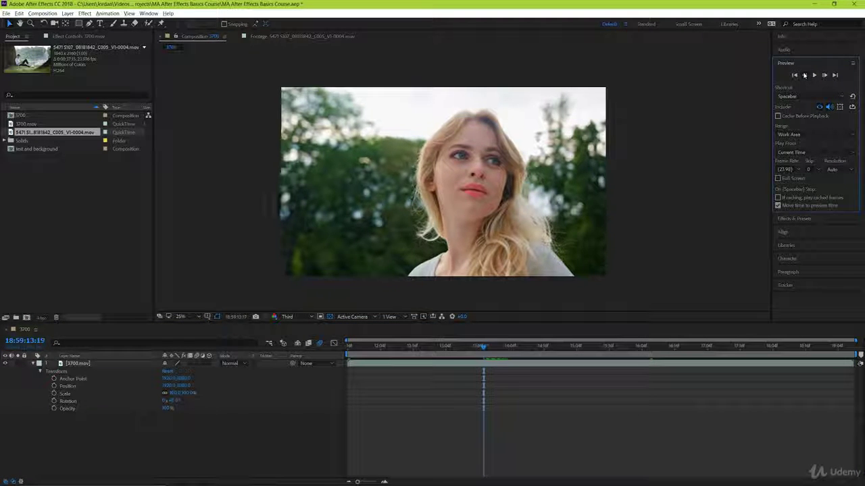
left_click(804, 75)
left_click(804, 75)
Play from the current frame, stop, advance four frames, then jump to the last frame
left_click(814, 75)
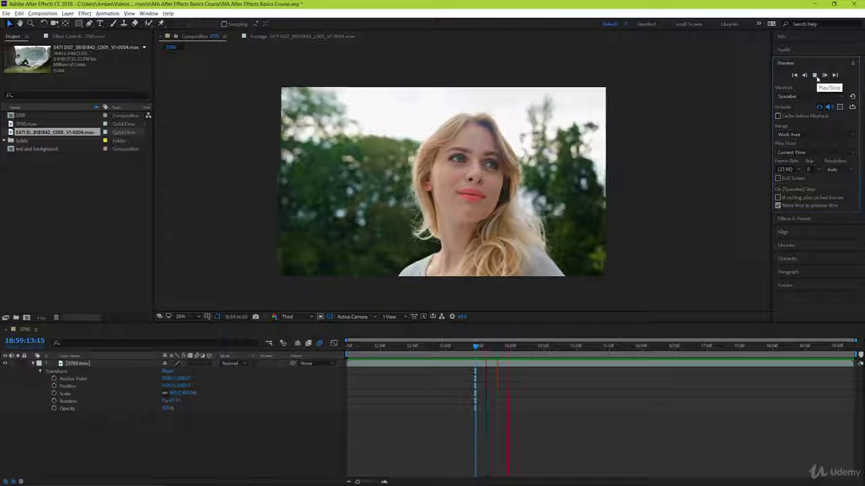
left_click(824, 75)
left_click(823, 76)
left_click(824, 75)
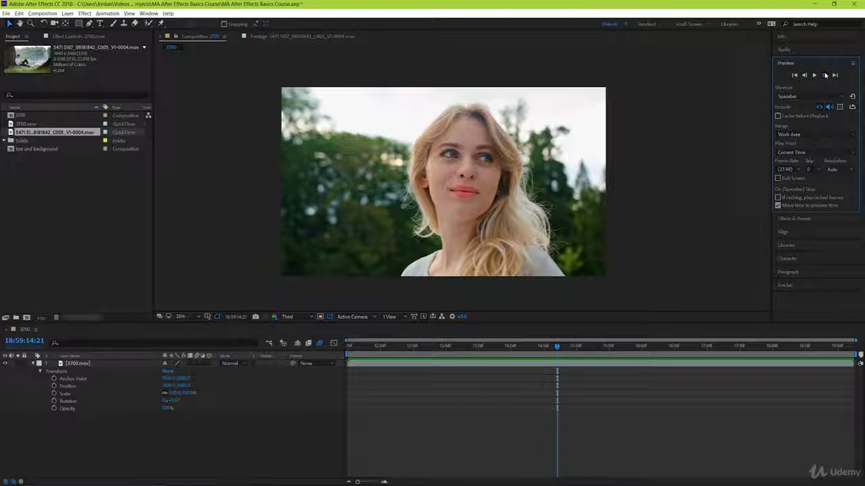
left_click(824, 76)
left_click(824, 76)
left_click(823, 76)
left_click(824, 76)
left_click(824, 75)
left_click(824, 75)
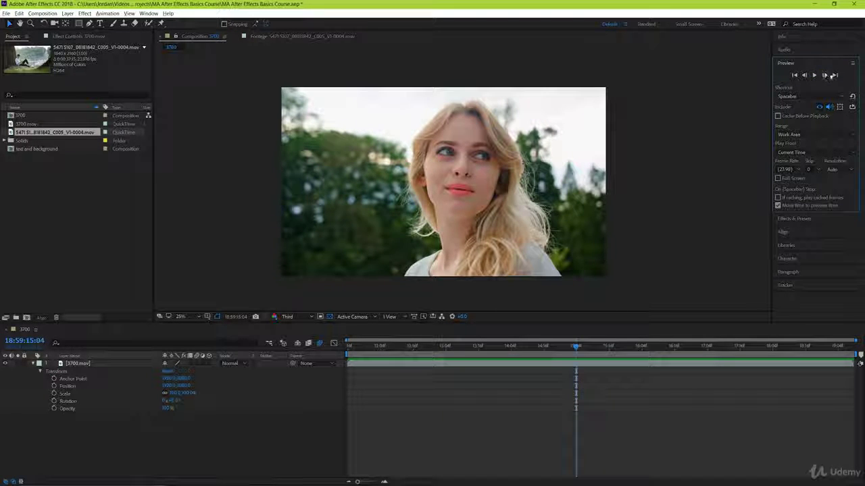
left_click(835, 75)
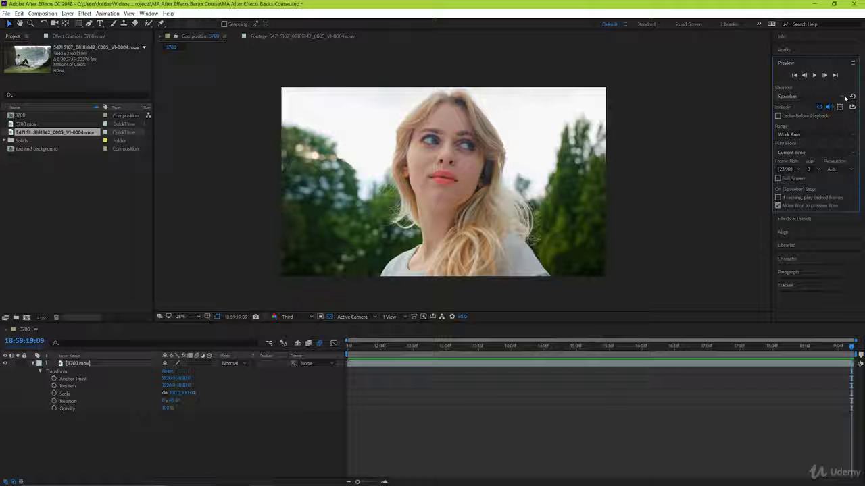
Keep Spacebar as the preview shortcut and start playing the clip with it
left_click(842, 97)
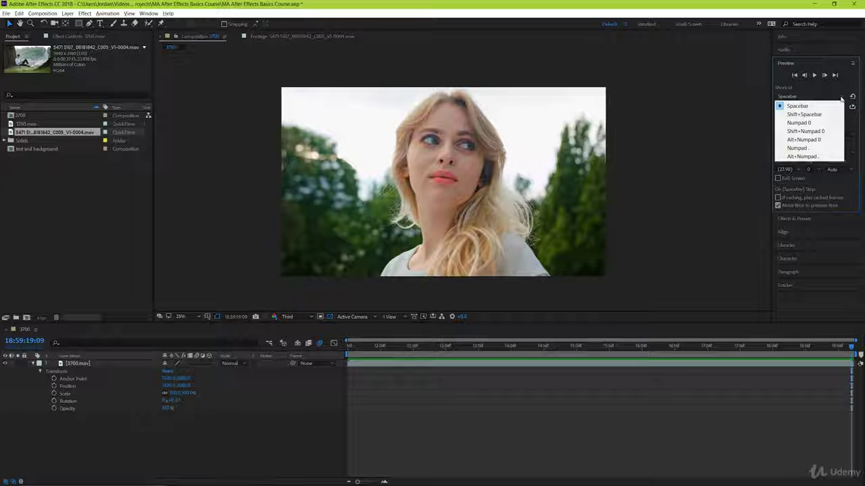
left_click(841, 98)
key("space")
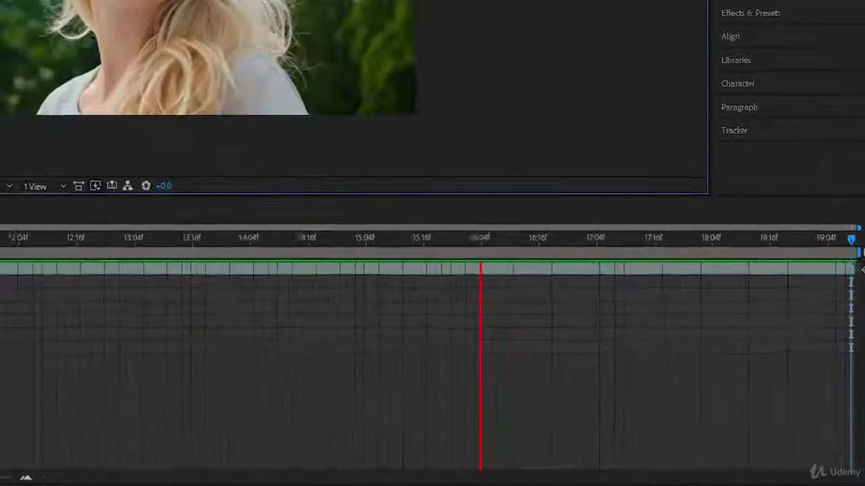
Stop the clip preview with Spacebar, then play it again
key("space")
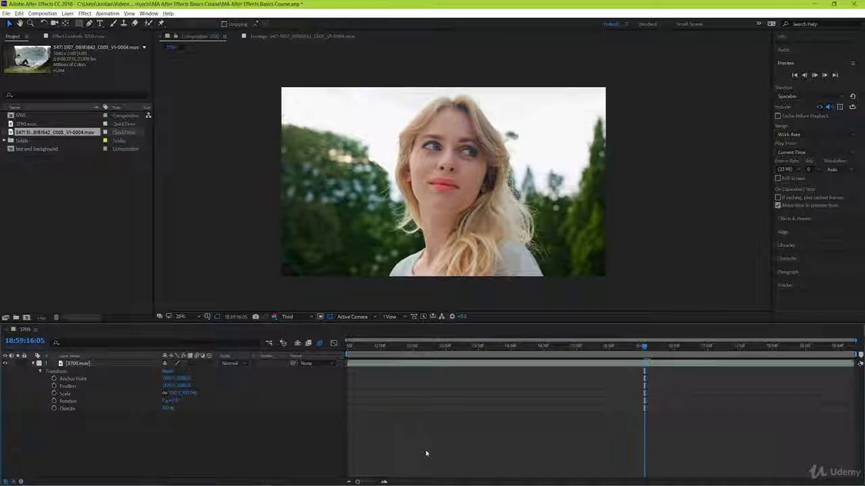
key("space")
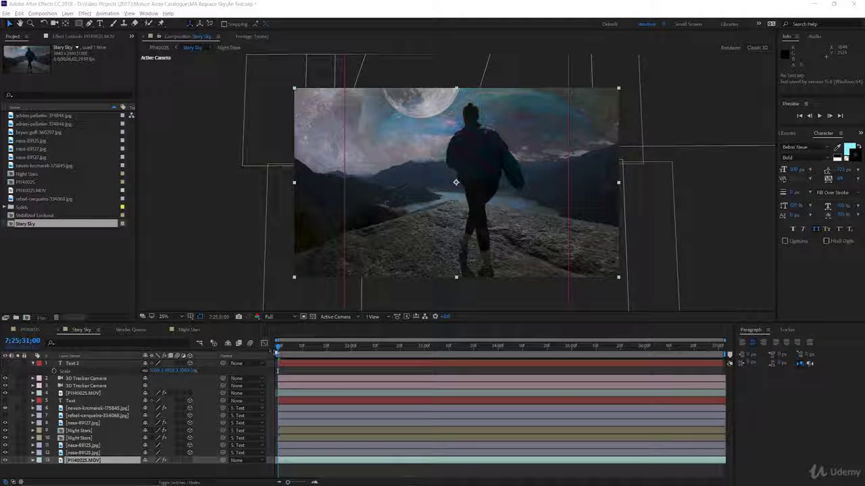
Scrub a few frames later in the shot and switch to the Default workspace
left_click(286, 347)
left_click_drag(285, 348, 427, 346)
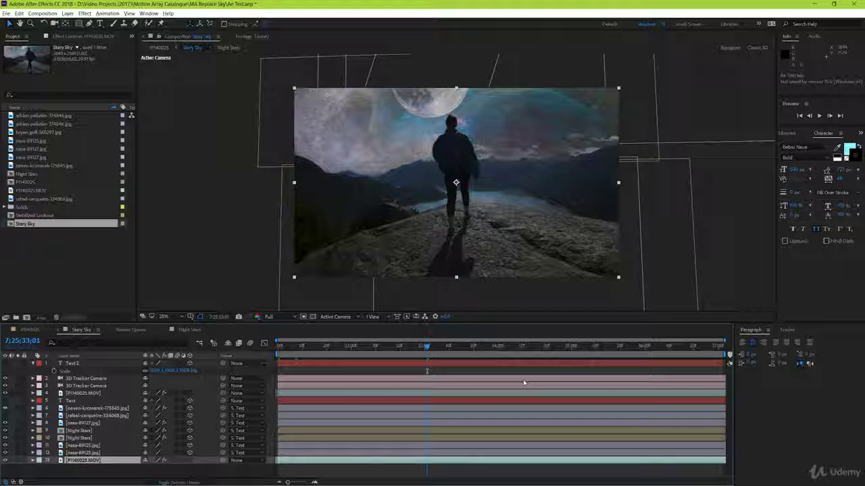
left_click(610, 24)
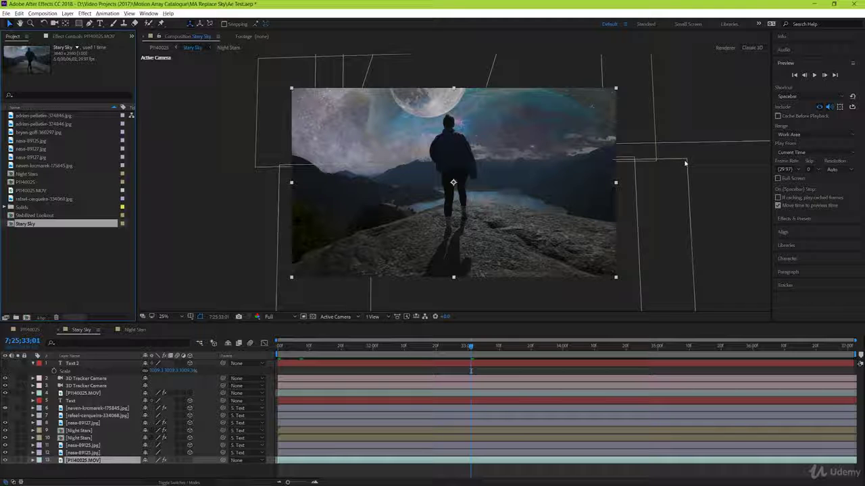
Try the Entire Duration preview range, then set Range back to Work Area
left_click(797, 134)
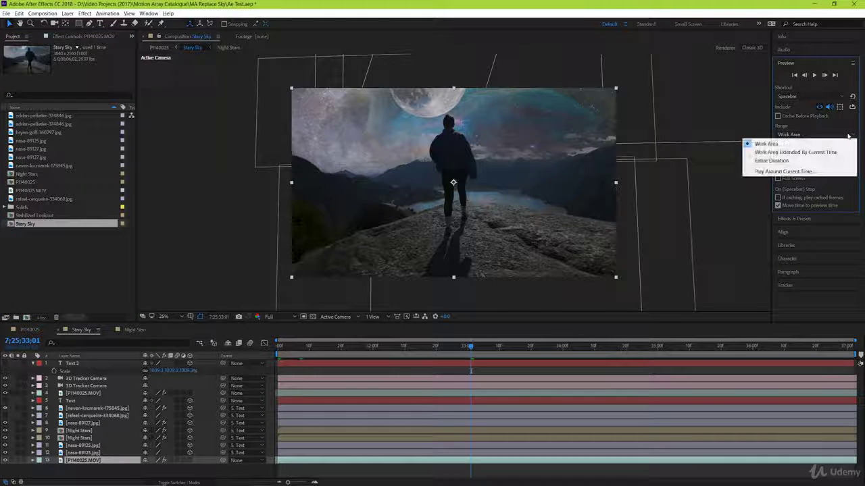
left_click(787, 161)
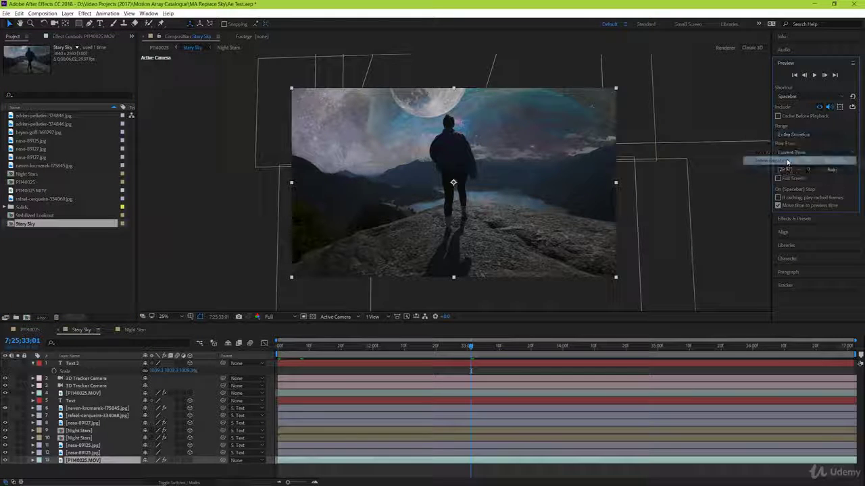
left_click(815, 135)
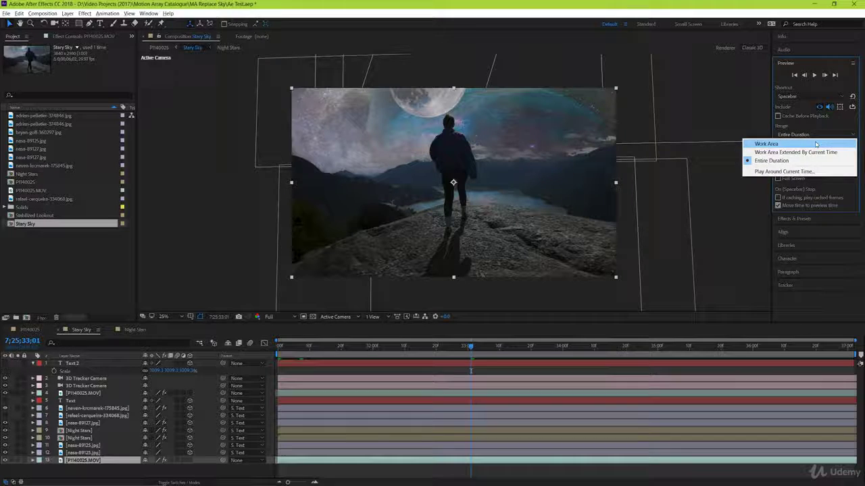
left_click(816, 144)
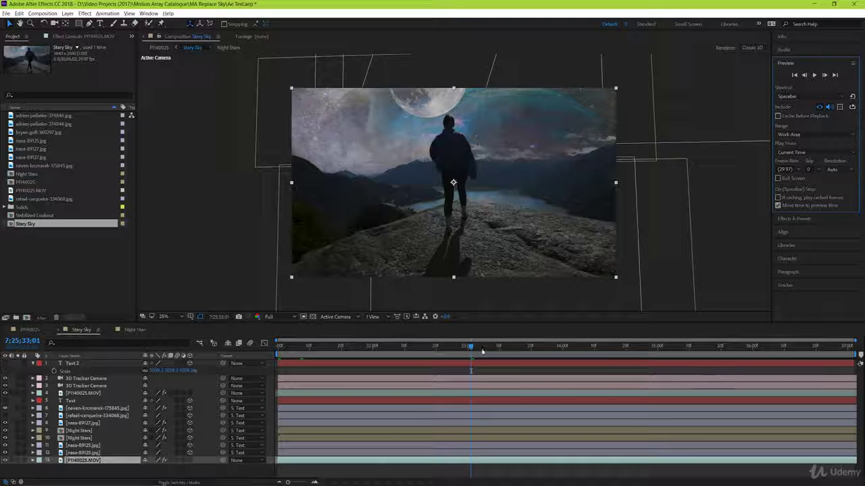
Scrub to a later frame, then play and stop a preview of the composition
left_click_drag(472, 347, 422, 349)
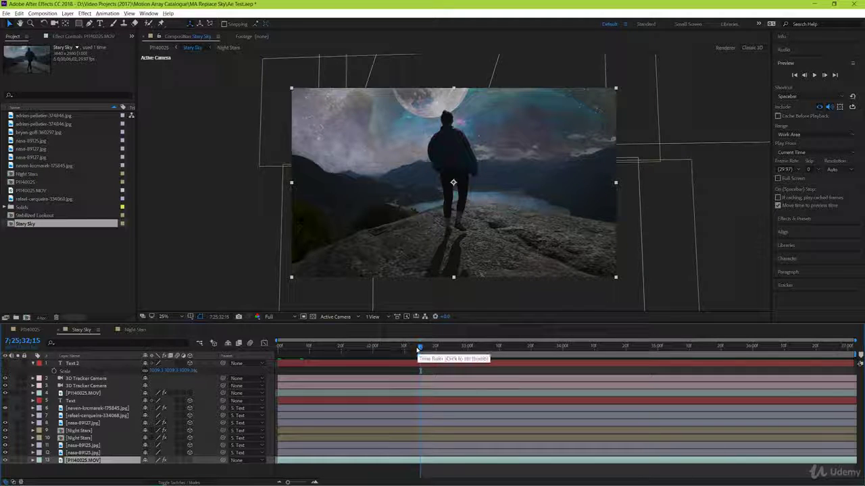
left_click_drag(419, 348, 500, 347)
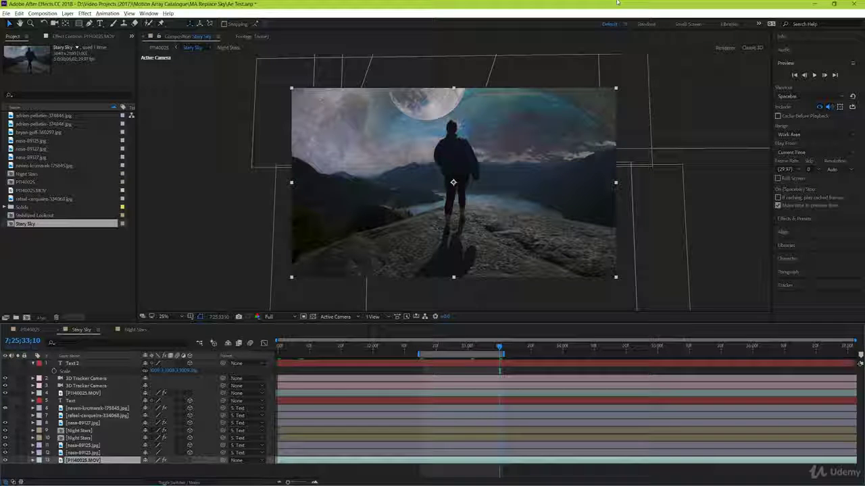
key("space")
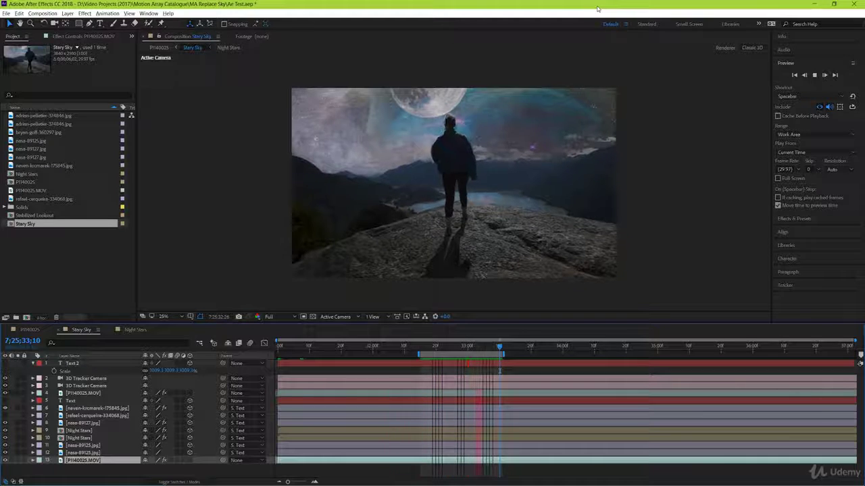
key("space")
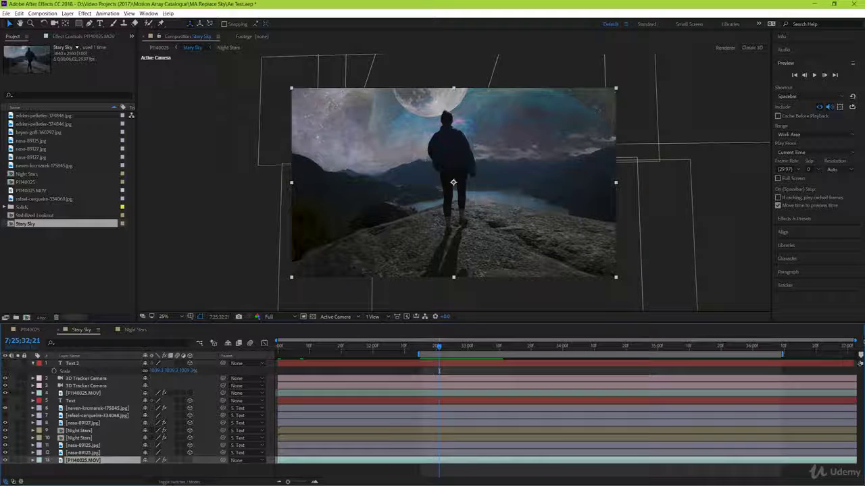
Preview with Play From set to Start Of Range, then set it back to Current Time
left_click(812, 153)
left_click(808, 161)
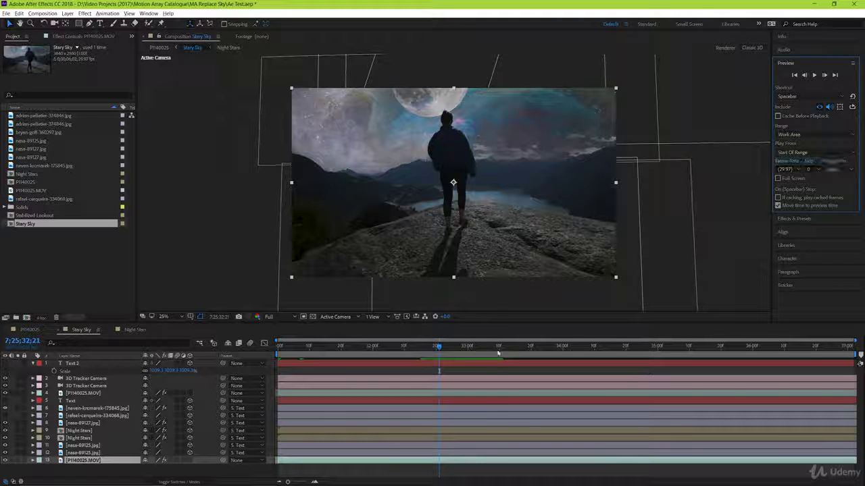
key("space")
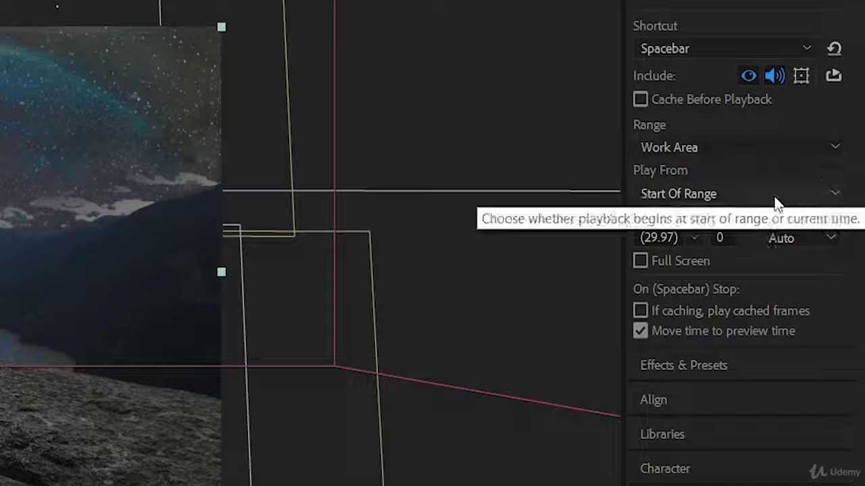
left_click(775, 200)
left_click(765, 240)
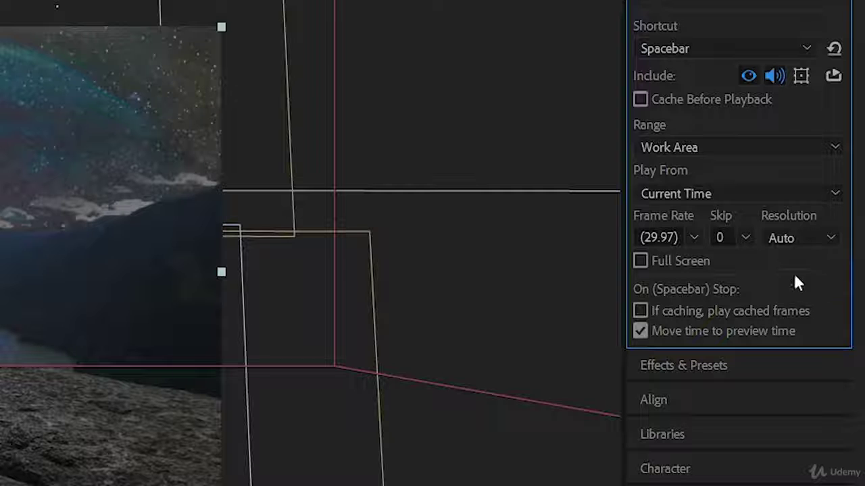
Play a preview at a 15 fps frame rate, then restore the frame rate to 29.97
left_click(695, 245)
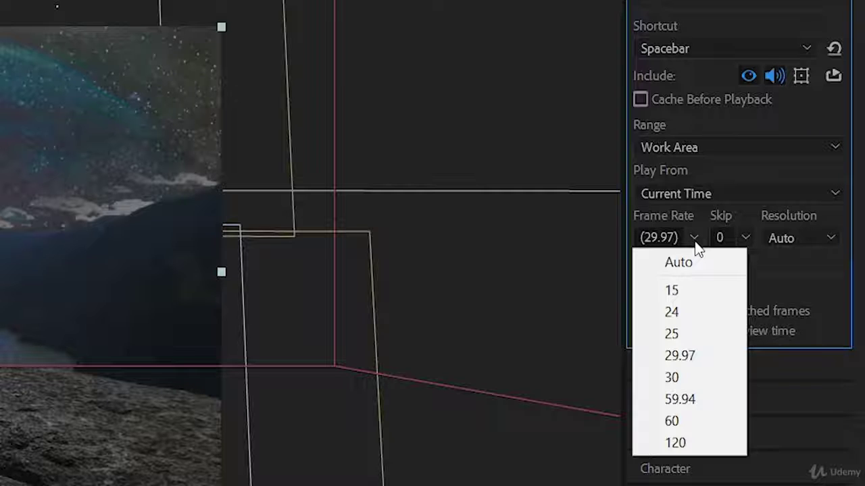
left_click(735, 290)
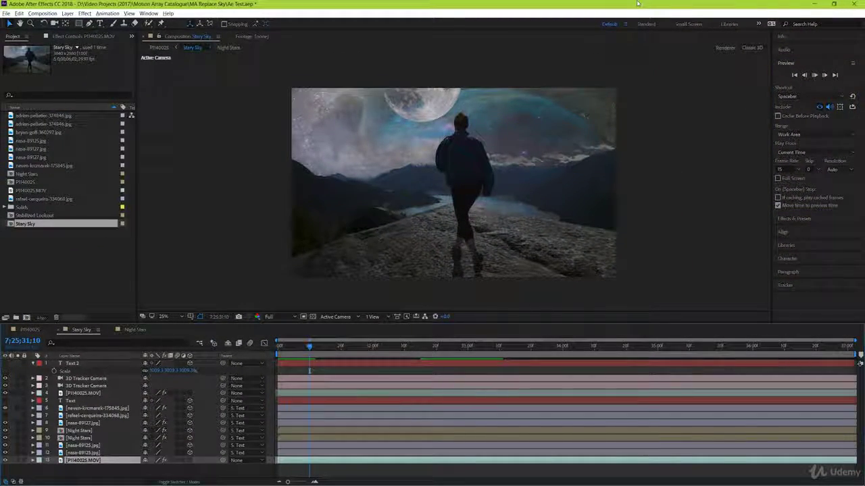
key("space")
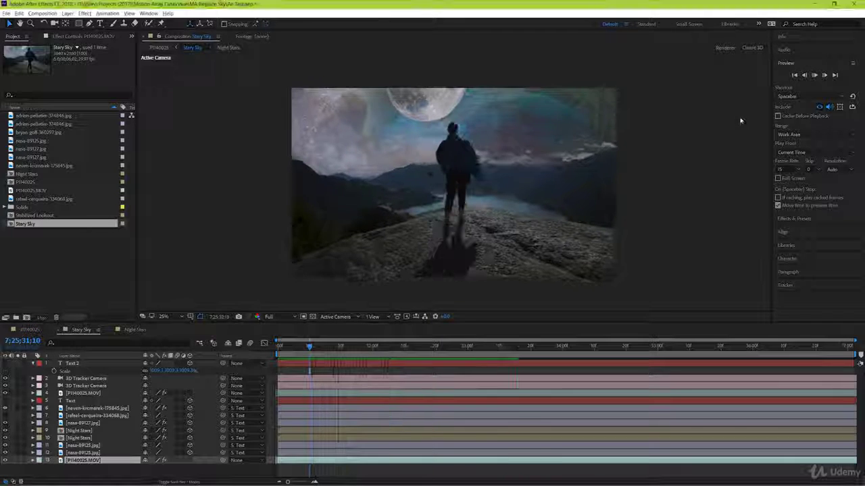
left_click(785, 169)
left_click(789, 177)
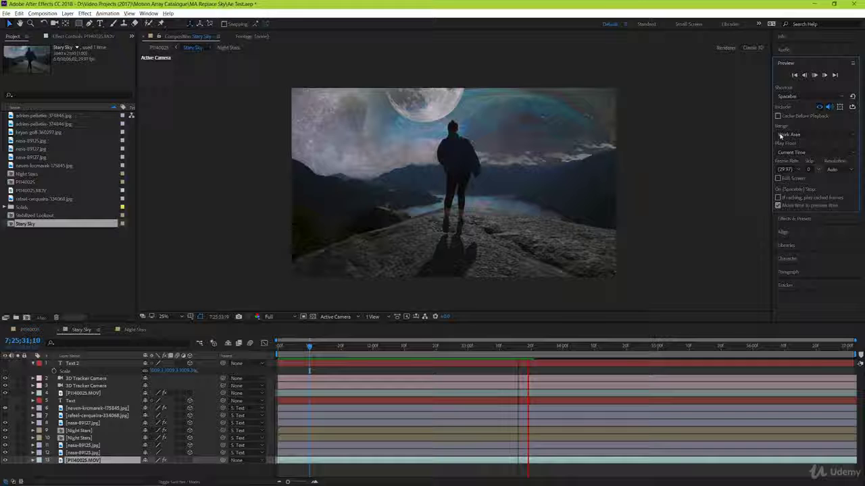
Stop playback, set Skip to 5 frames, and play then stop a preview with it
key("space")
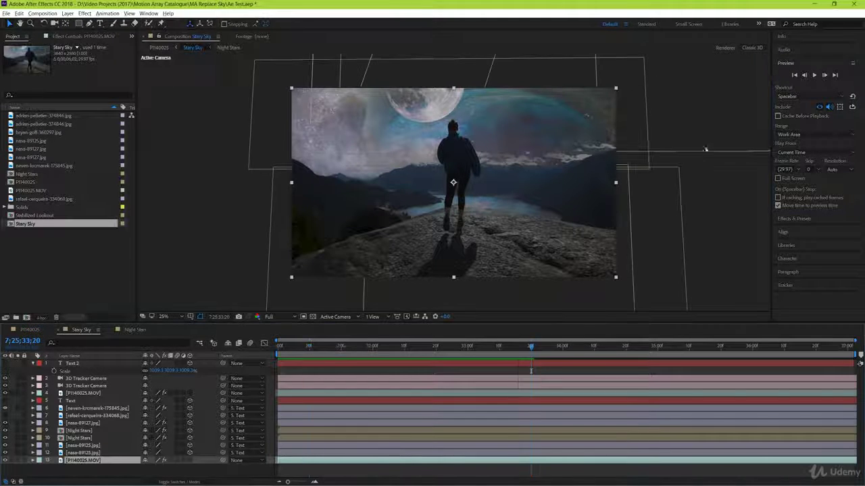
left_click(813, 170)
left_click(818, 188)
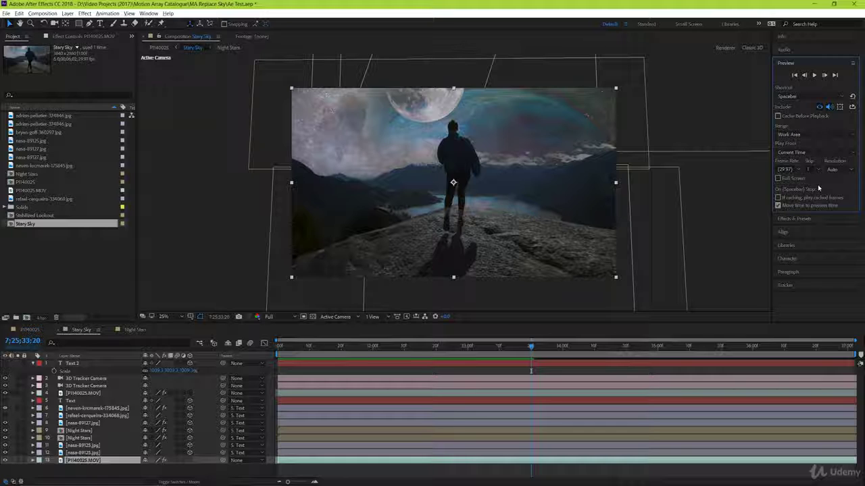
left_click(818, 169)
left_click(819, 175)
left_click(819, 170)
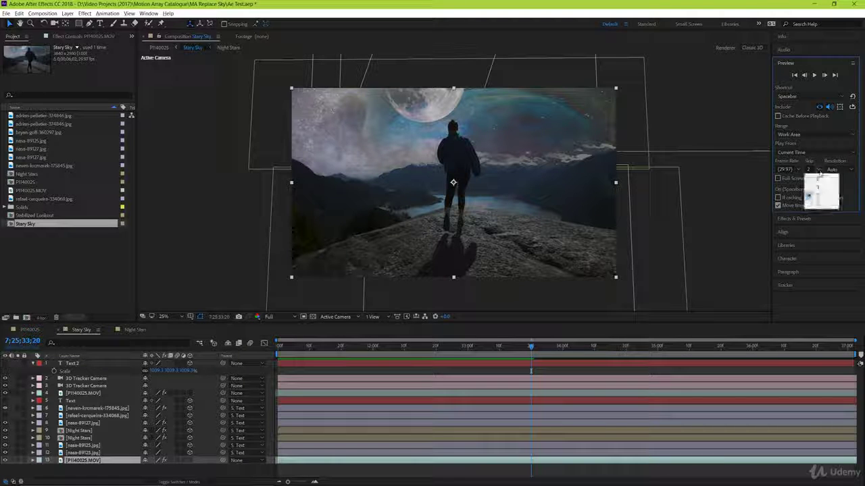
left_click(821, 209)
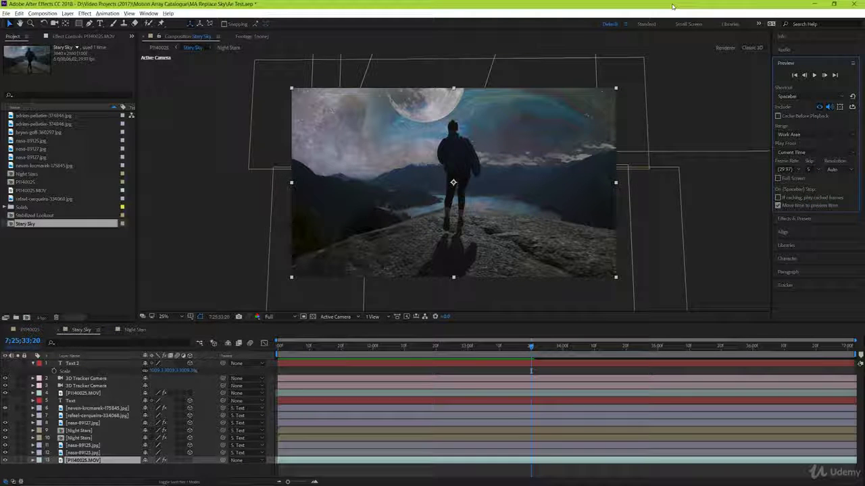
key("space")
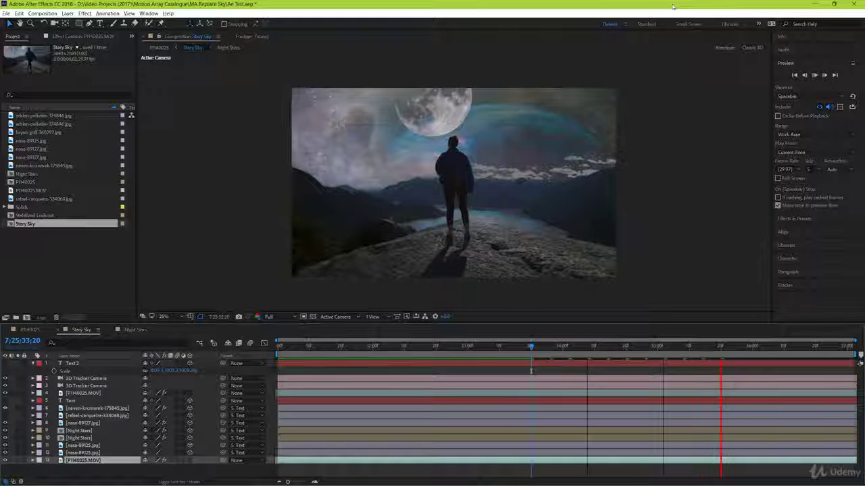
key("space")
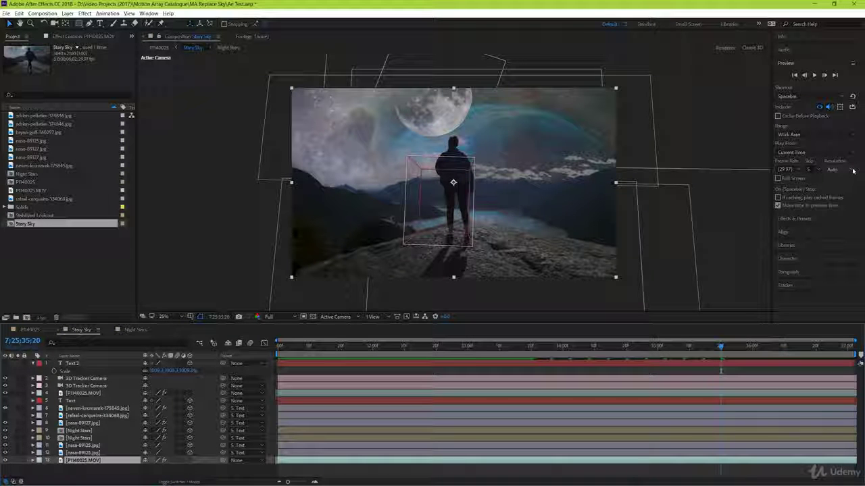
Check the preview and viewer resolution choices, leaving display resolution at Full
left_click(853, 171)
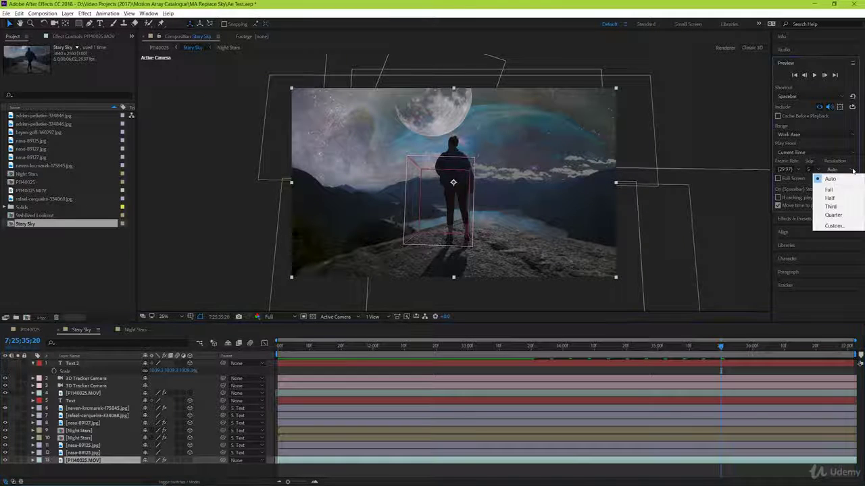
left_click(834, 176)
left_click(270, 316)
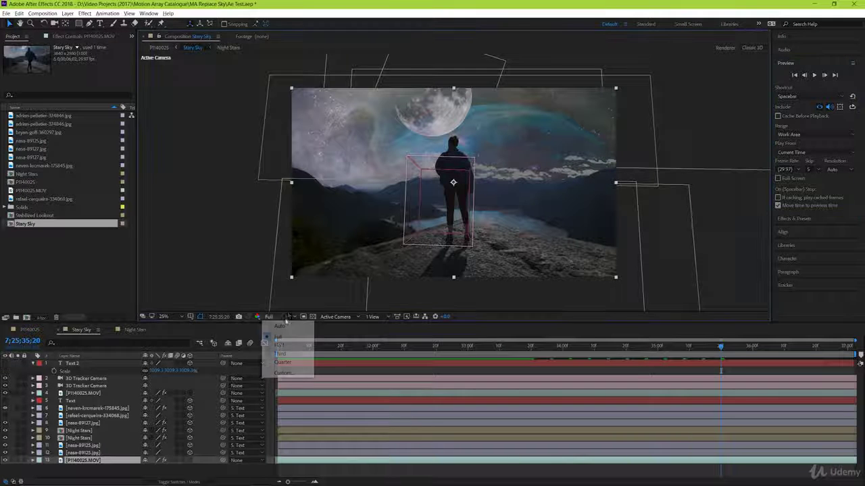
left_click(284, 340)
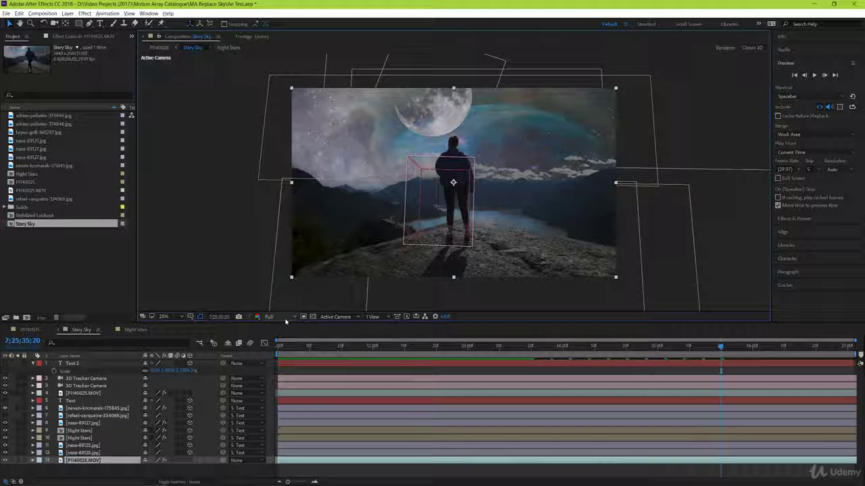
Set preview resolution to Quarter, then play and stop the preview
left_click(852, 173)
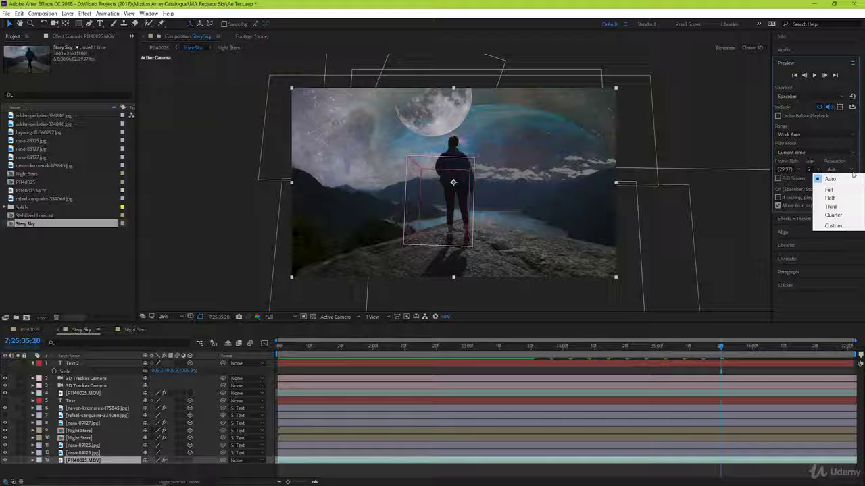
left_click(846, 217)
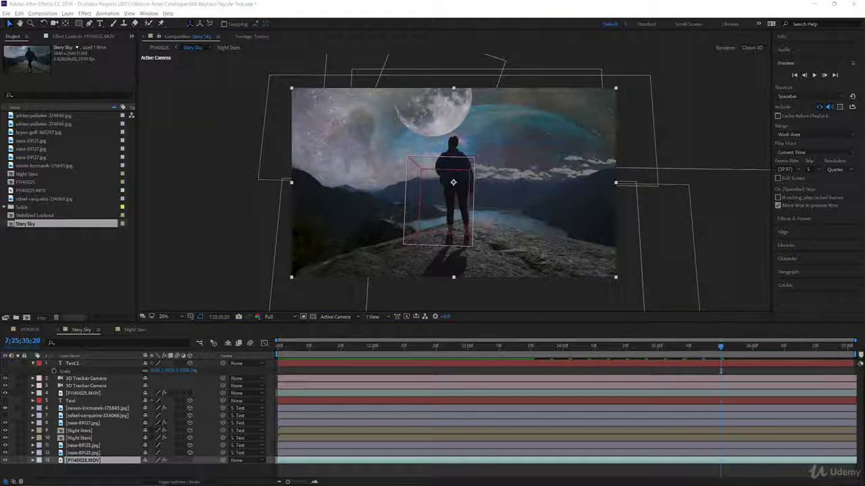
key("space")
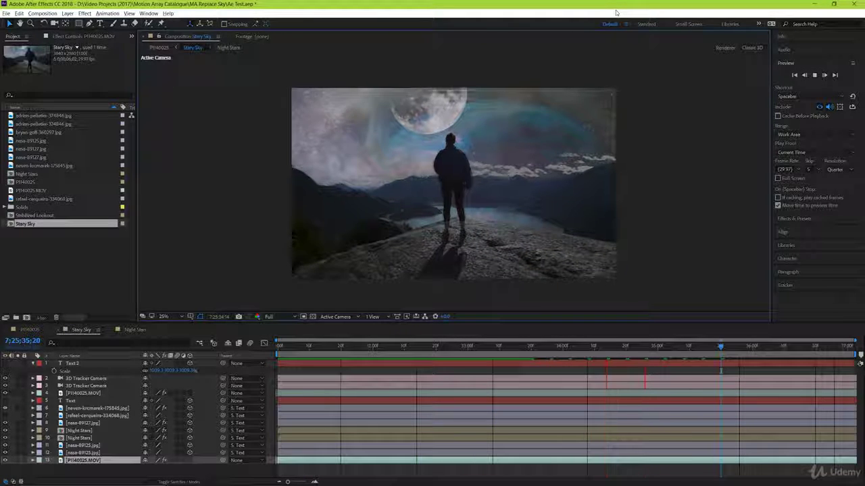
key("space")
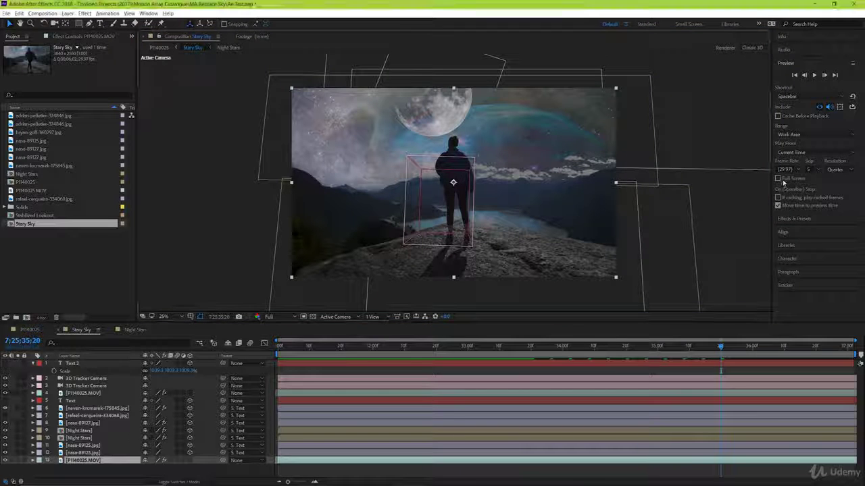
Play the Stary Sky preview full screen, then switch Full Screen off again
left_click(778, 178)
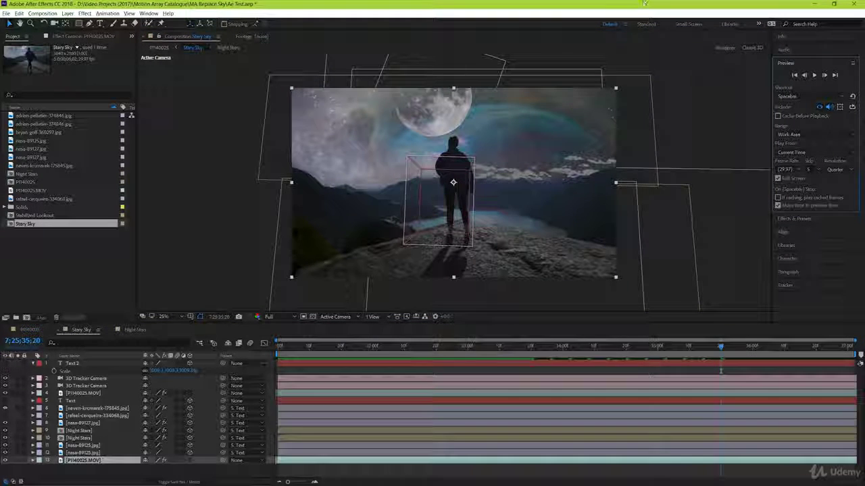
key("space")
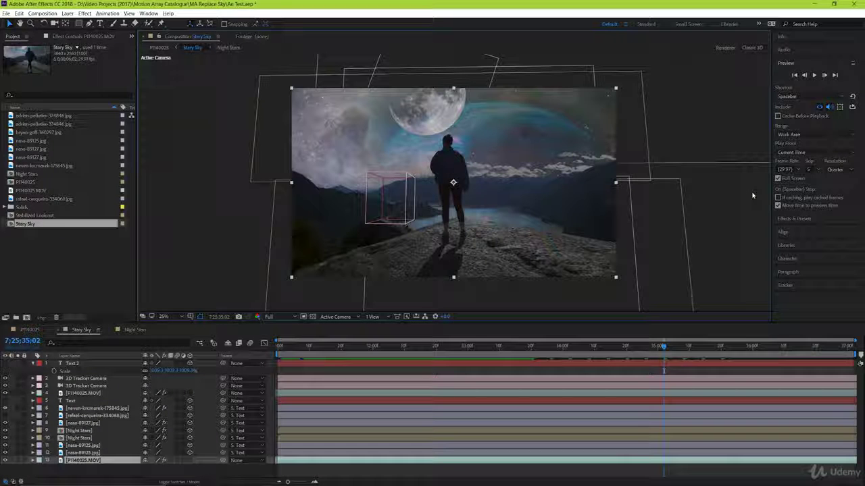
left_click(777, 179)
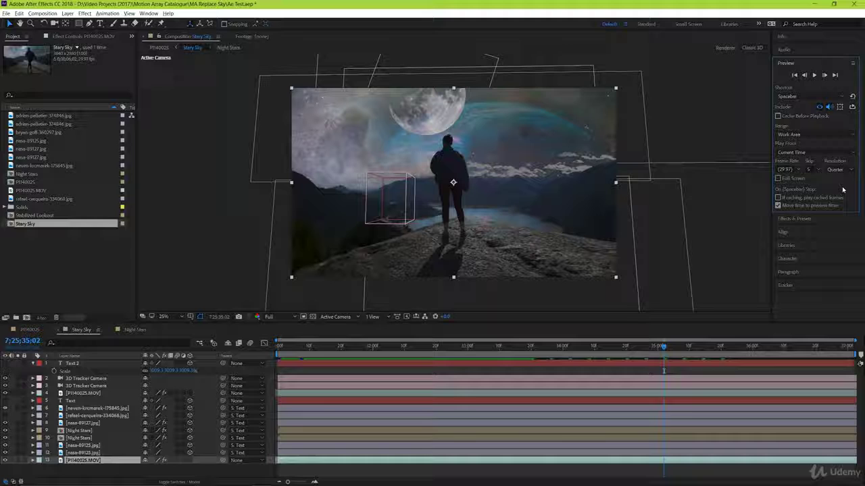
Set preview Skip to 0 and Resolution to Auto, then play the comp
left_click(813, 169)
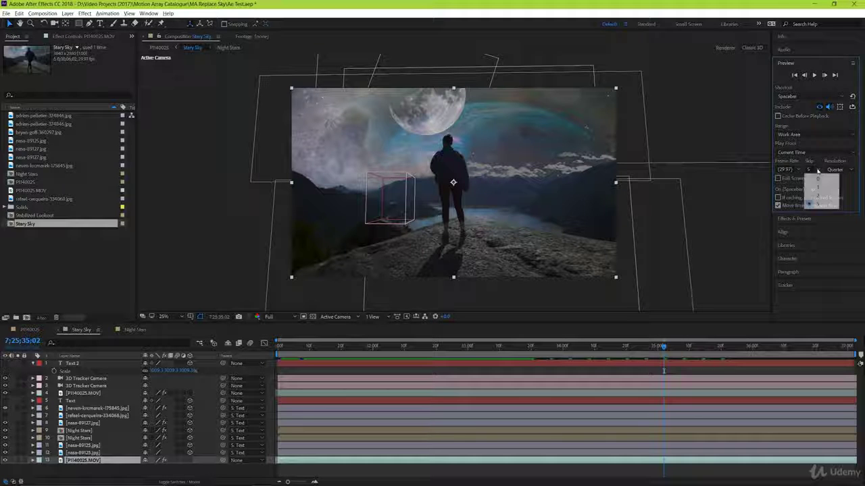
left_click(817, 179)
left_click(851, 171)
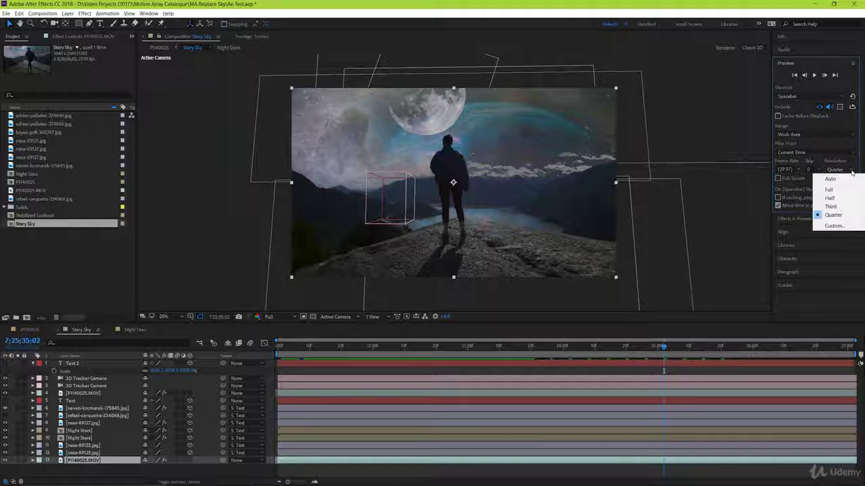
left_click(849, 180)
key("space")
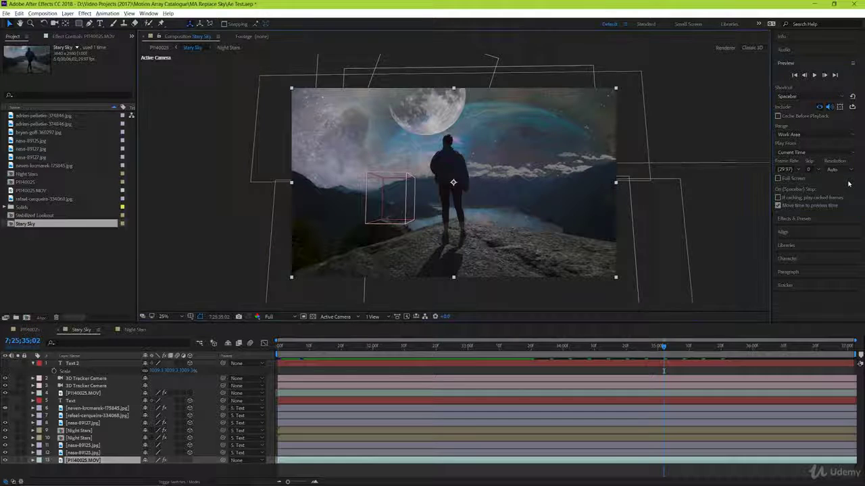